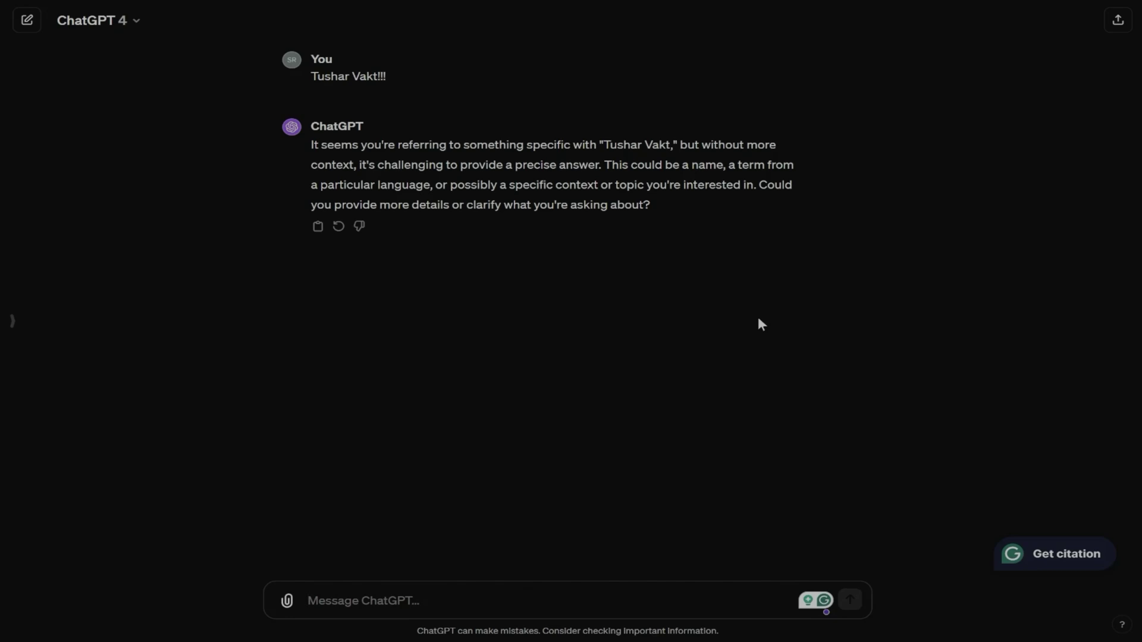
pyautogui.press('F11')
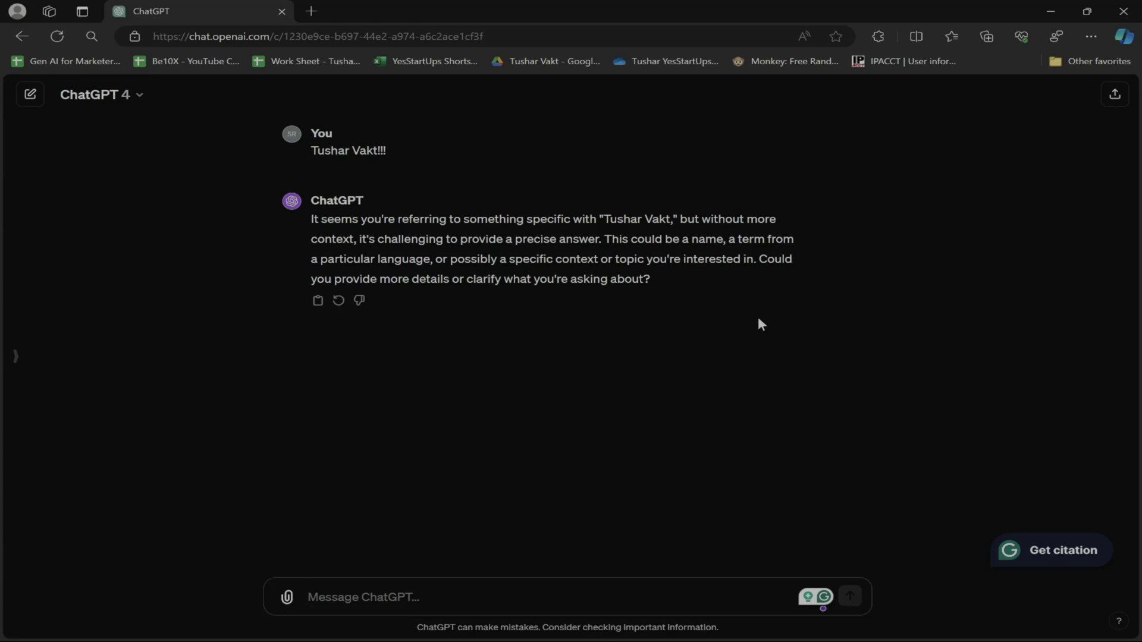
pyautogui.hotkey('ctrl', 't')
pyautogui.write('Ai t')
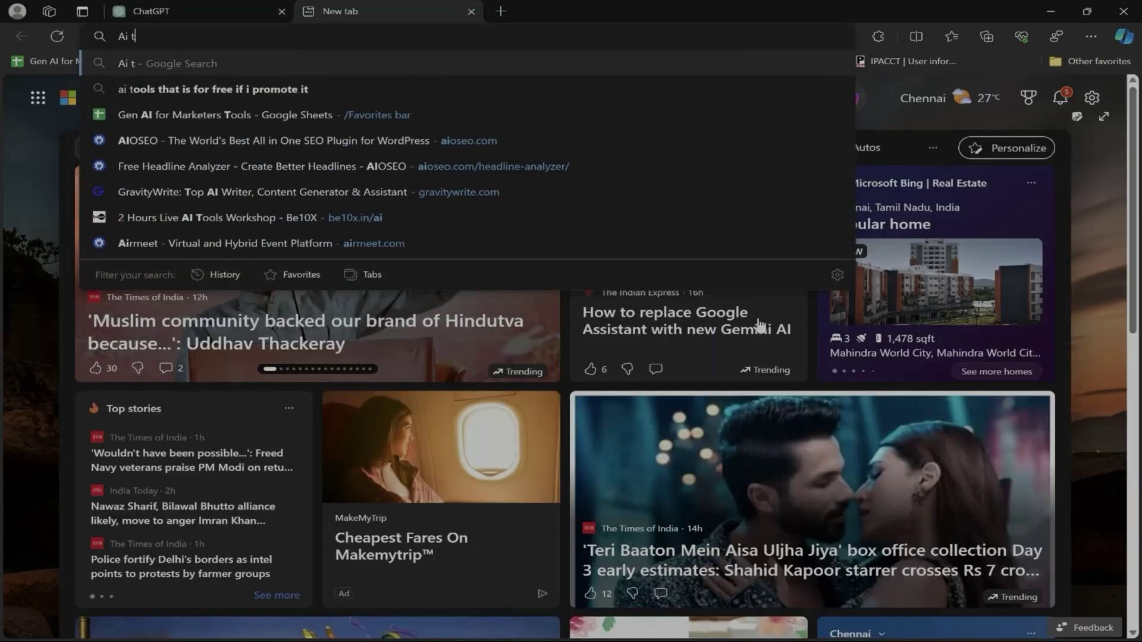
pyautogui.write('ool for g')
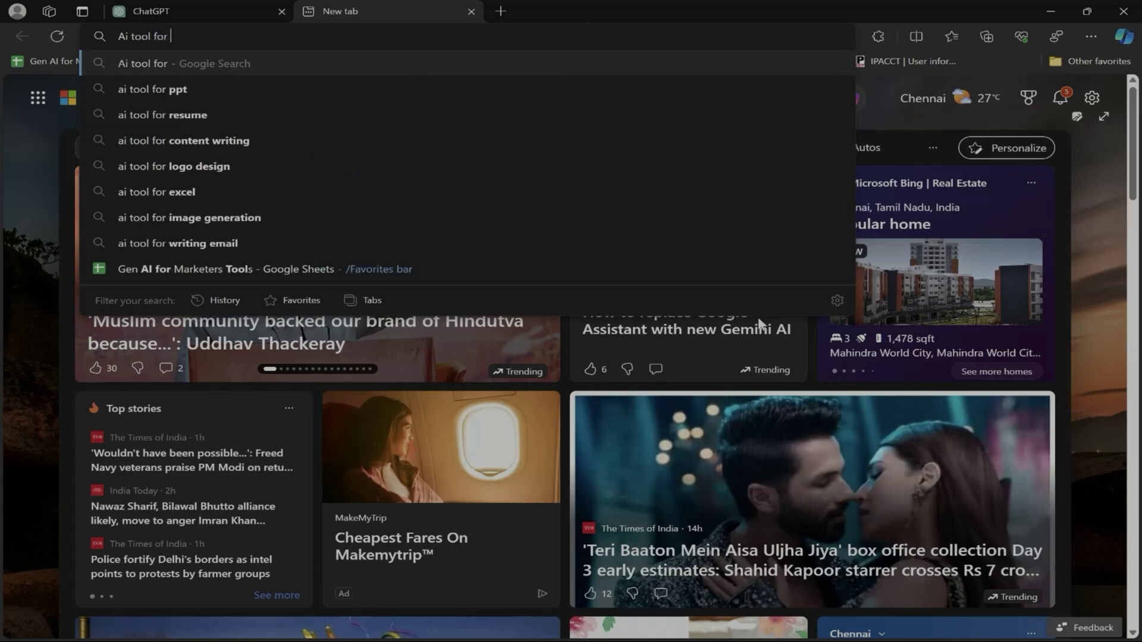
pyautogui.press('Down')
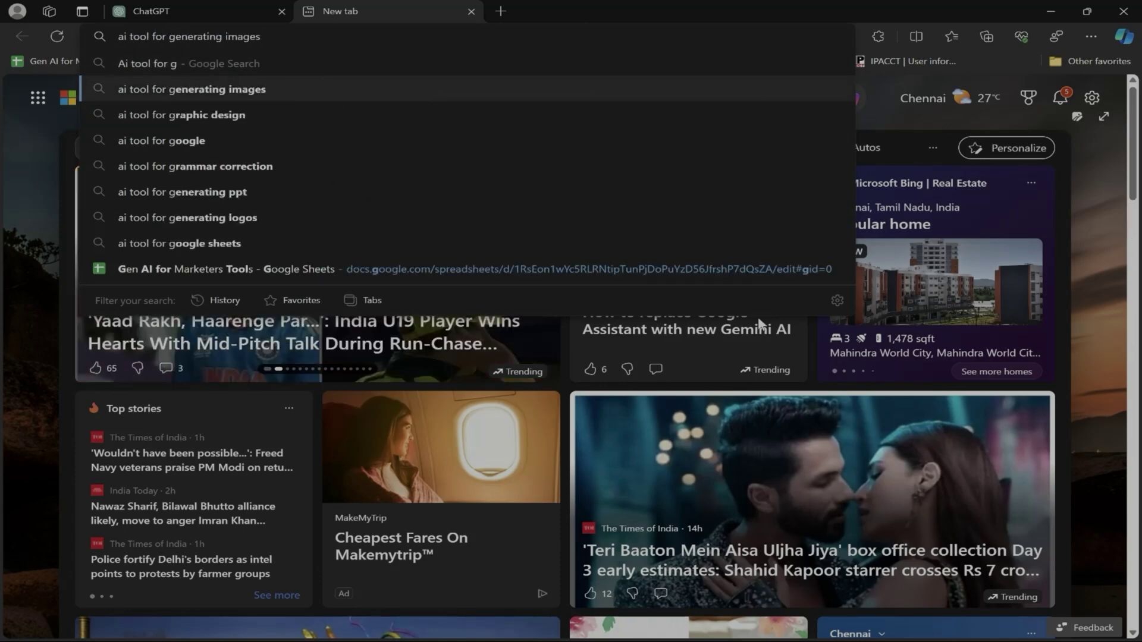
pyautogui.hotkey('ctrl', 'w')
# Start a new chat using the Plugins model
pyautogui.click(122, 100)
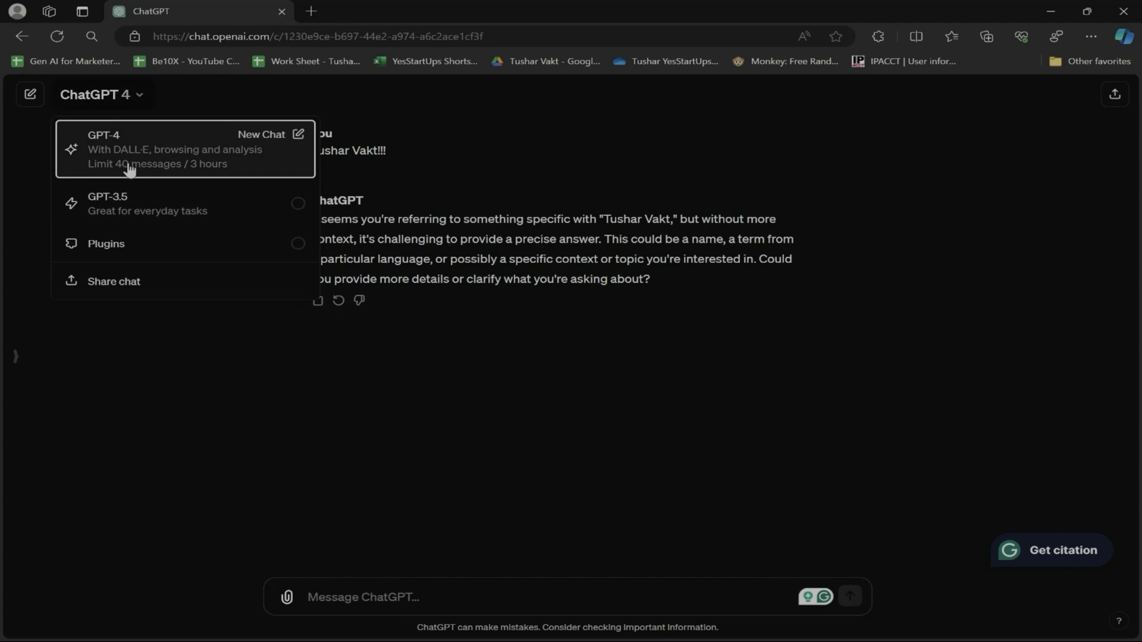
pyautogui.click(126, 162)
pyautogui.click(105, 96)
pyautogui.click(133, 244)
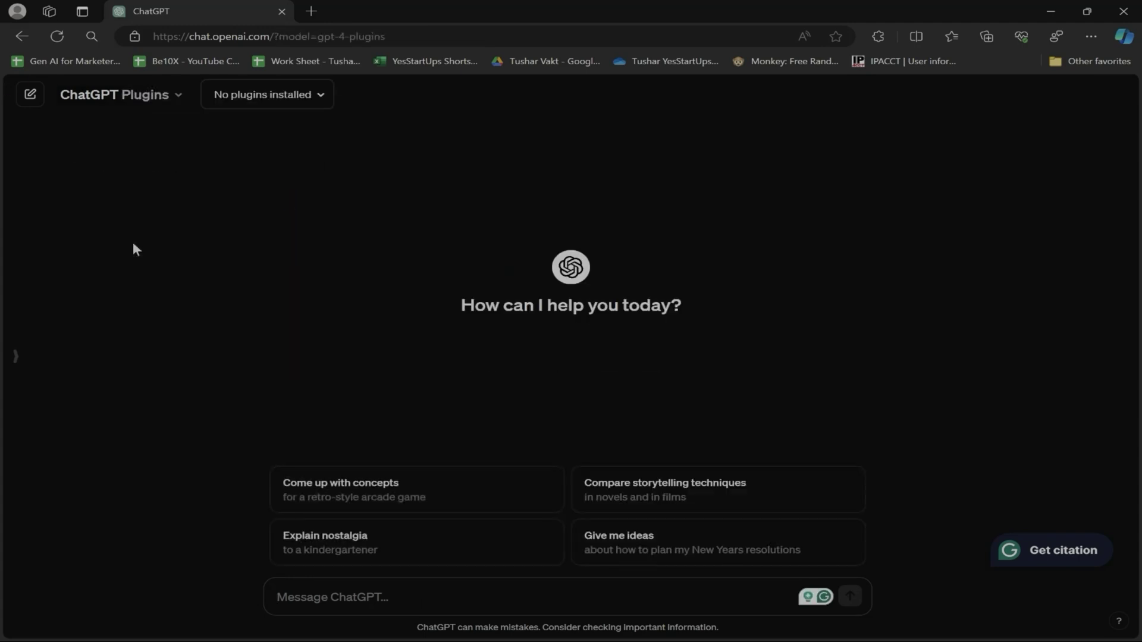
# Open the plugin store from the list of available plugins and accept the notice about third-party plugins
pyautogui.click(293, 97)
pyautogui.scroll(-4, 315, 235)
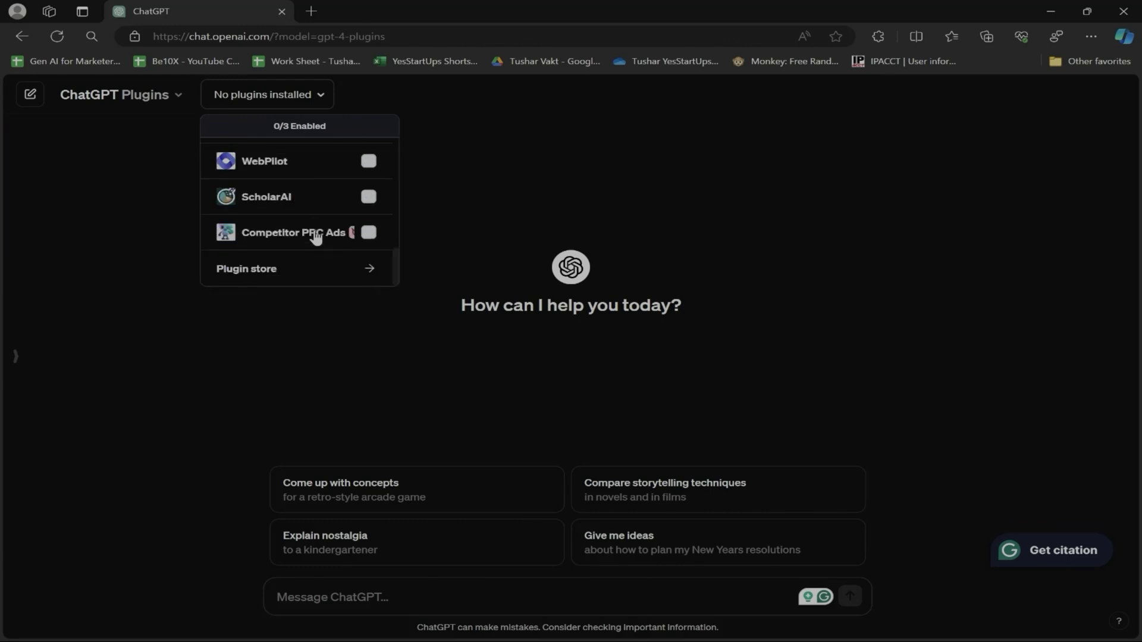
pyautogui.click(283, 270)
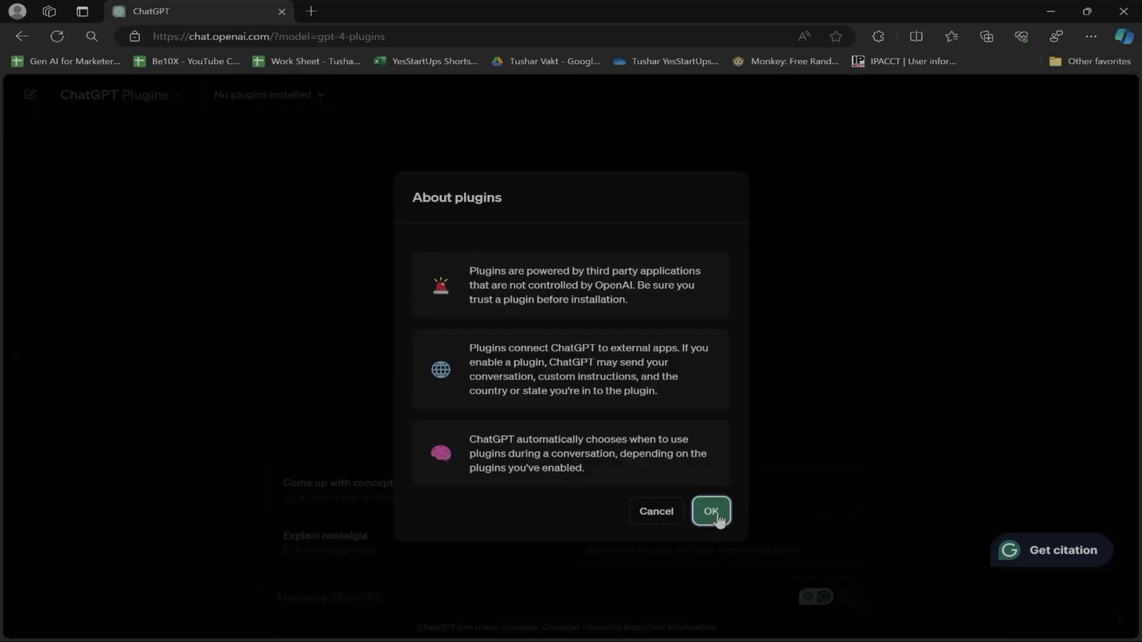
pyautogui.click(711, 512)
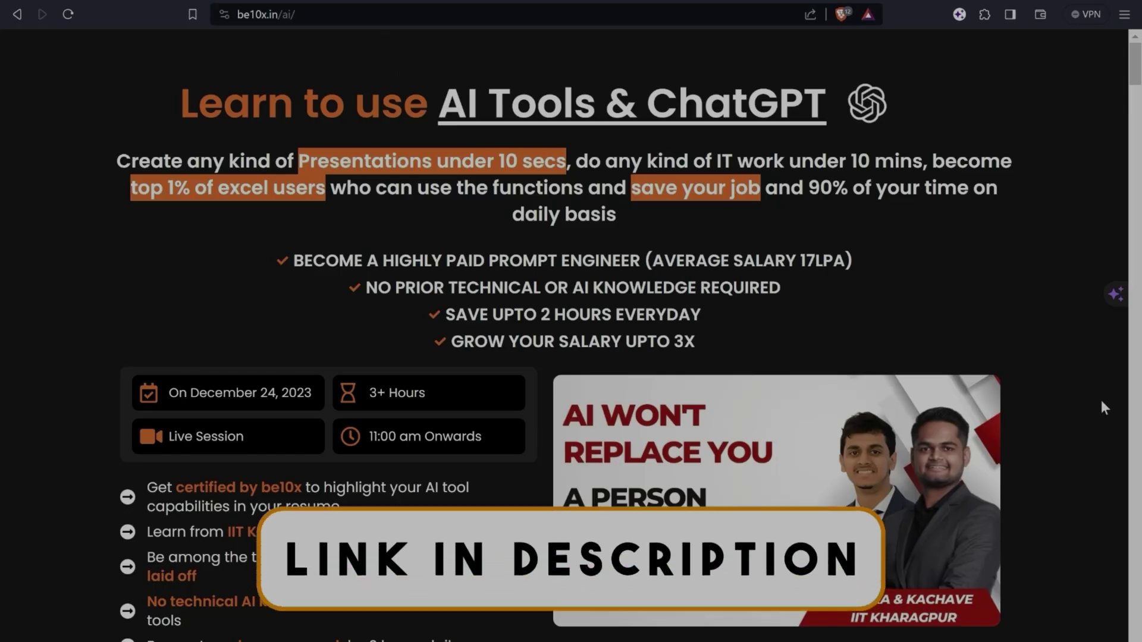
# Examine the be10x.in page for the AI Tools & ChatGPT workshop, including its schedule, benefits and registration offer
pyautogui.scroll(-1, 1102, 404)
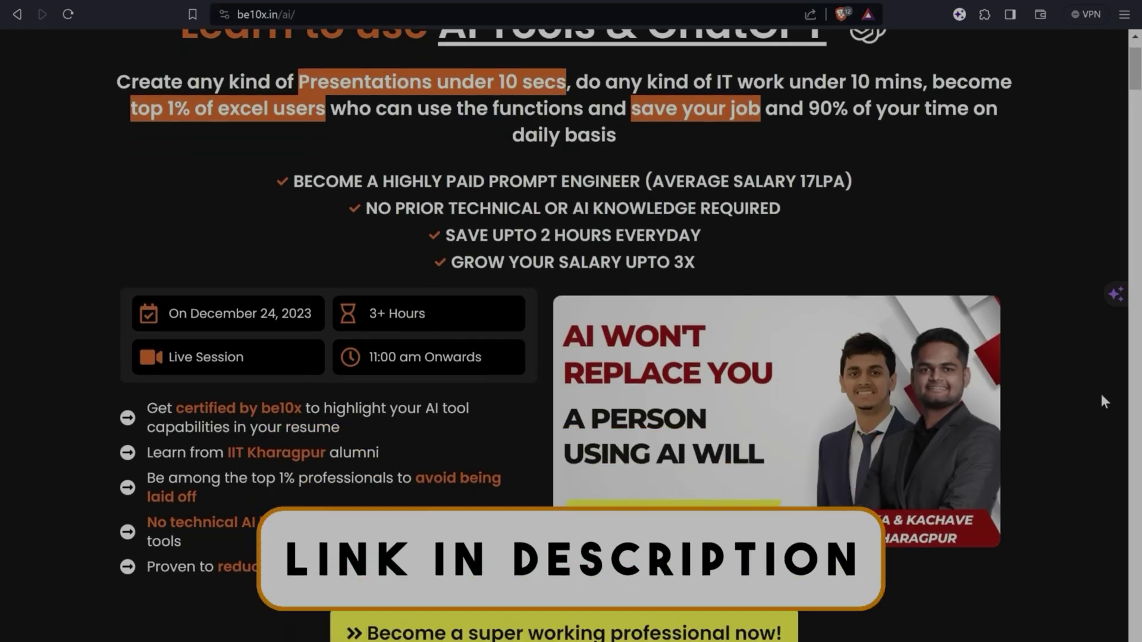
pyautogui.scroll(-1, 1102, 402)
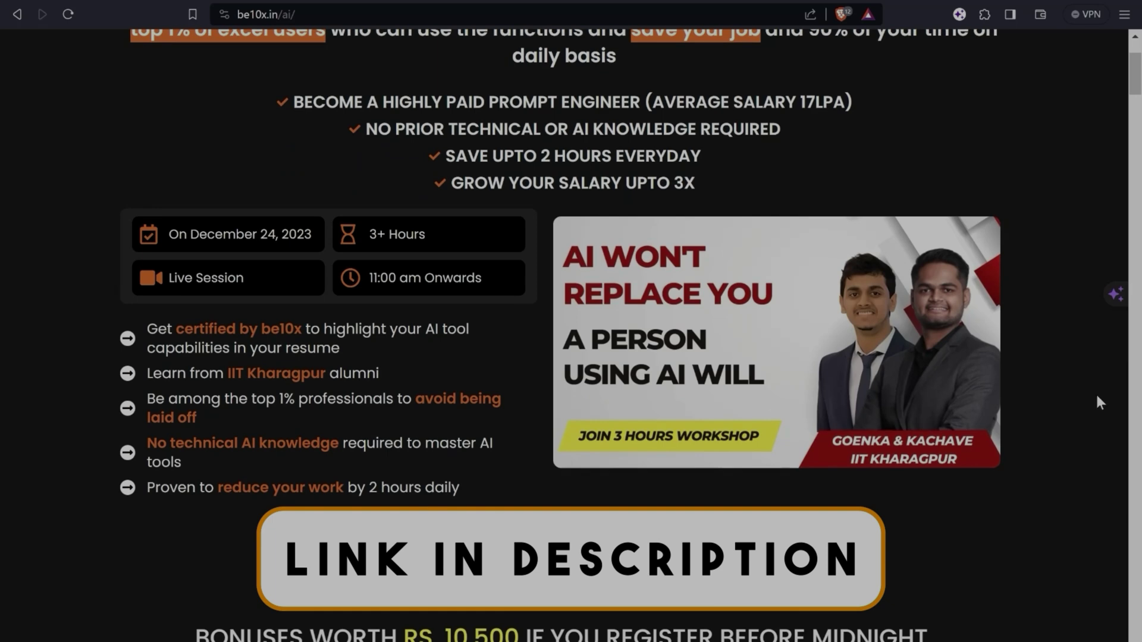
pyautogui.scroll(-2, 1097, 401)
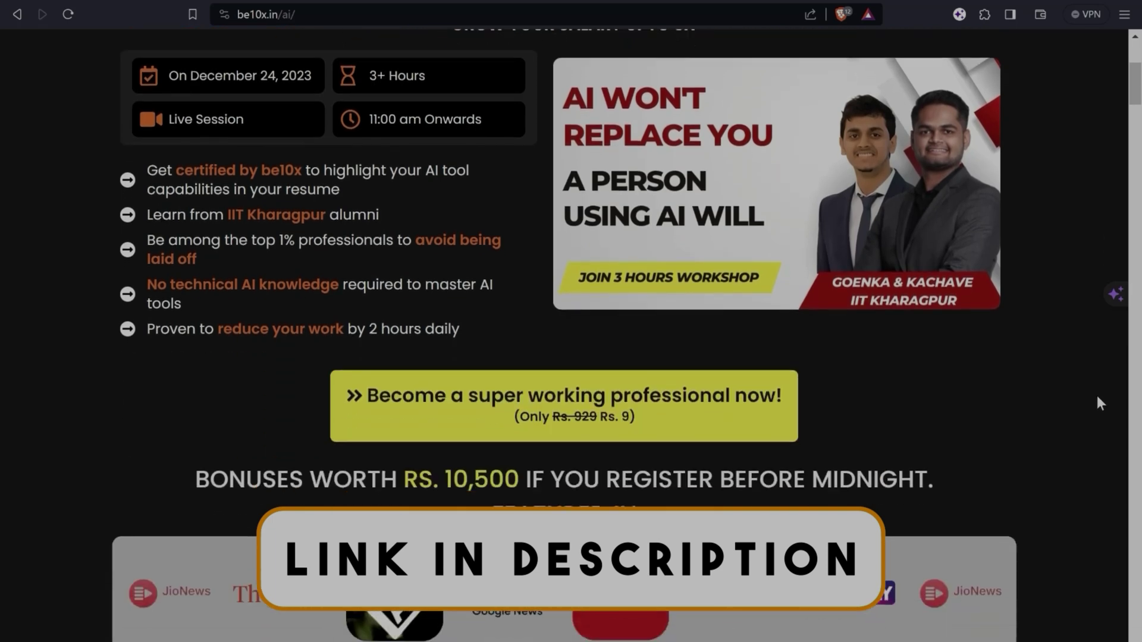
pyautogui.scroll(2, 1097, 399)
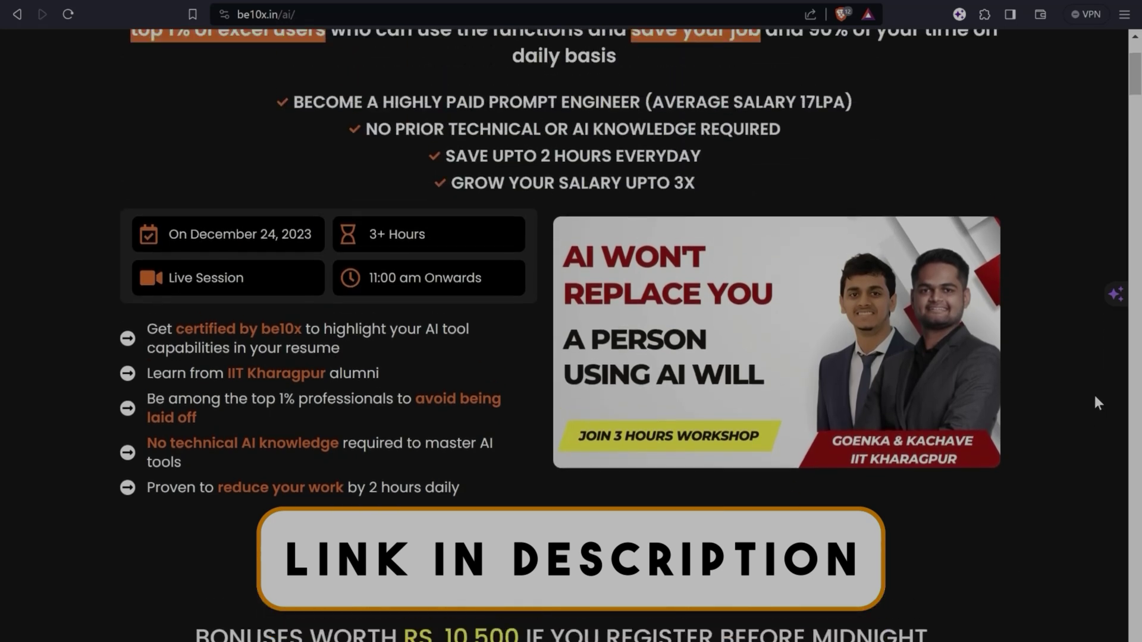
pyautogui.scroll(2, 1095, 402)
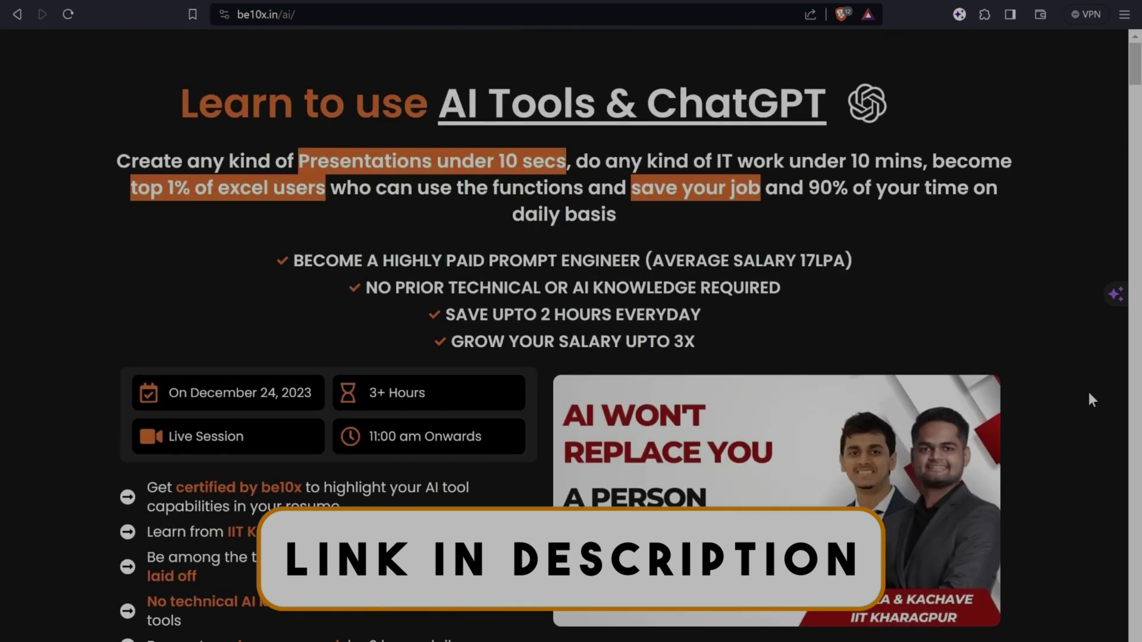
pyautogui.scroll(-2, 1091, 399)
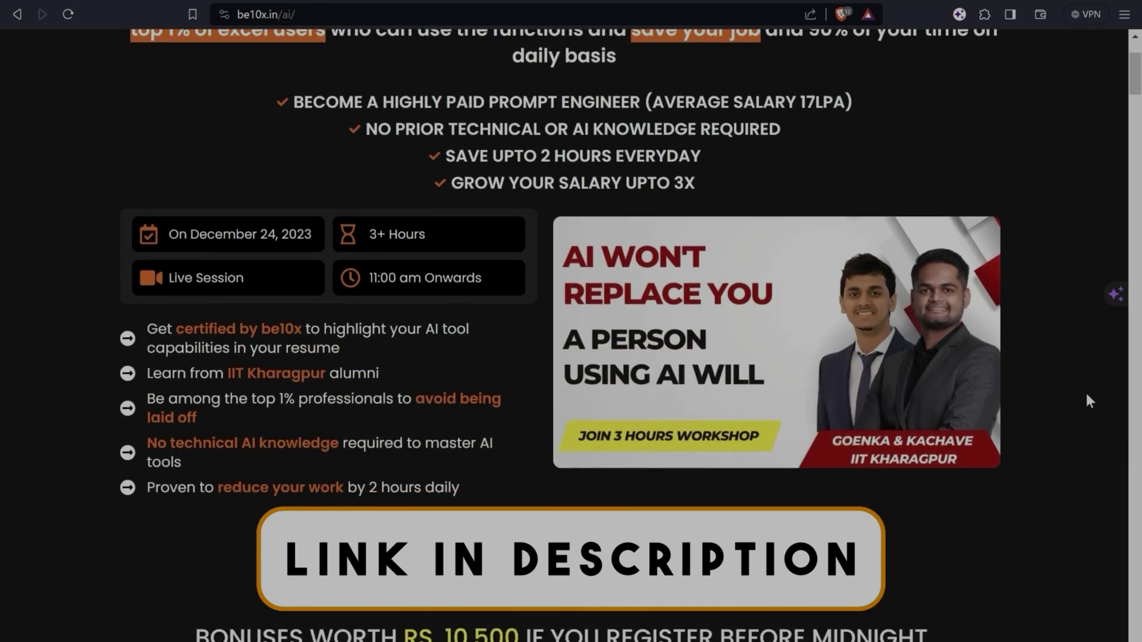
pyautogui.scroll(2, 1088, 400)
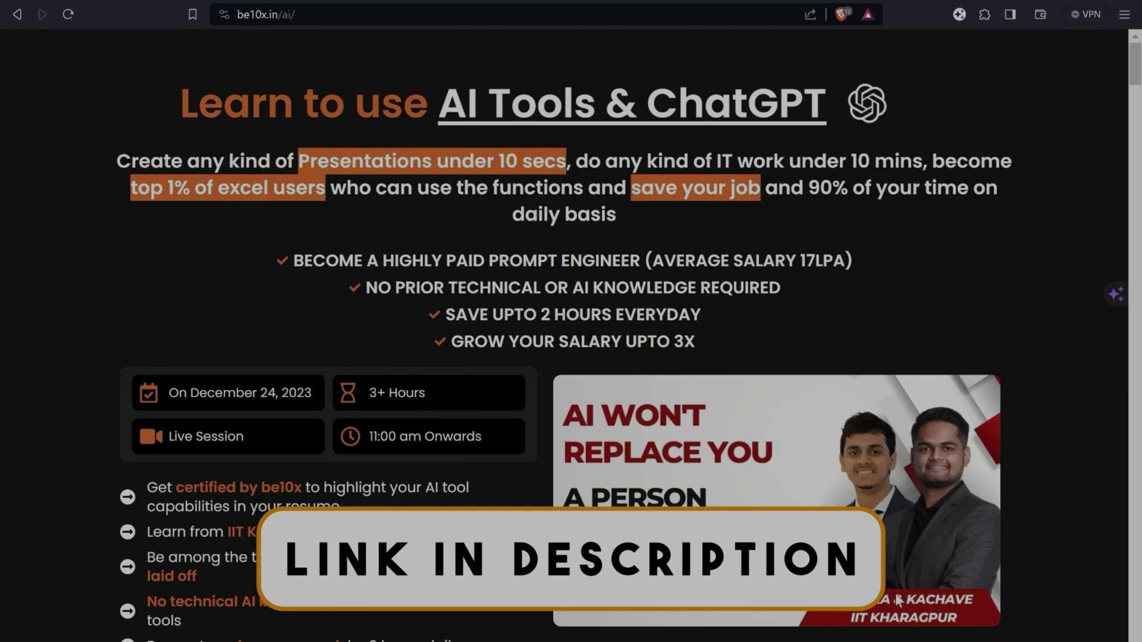
pyautogui.scroll(-2, 897, 600)
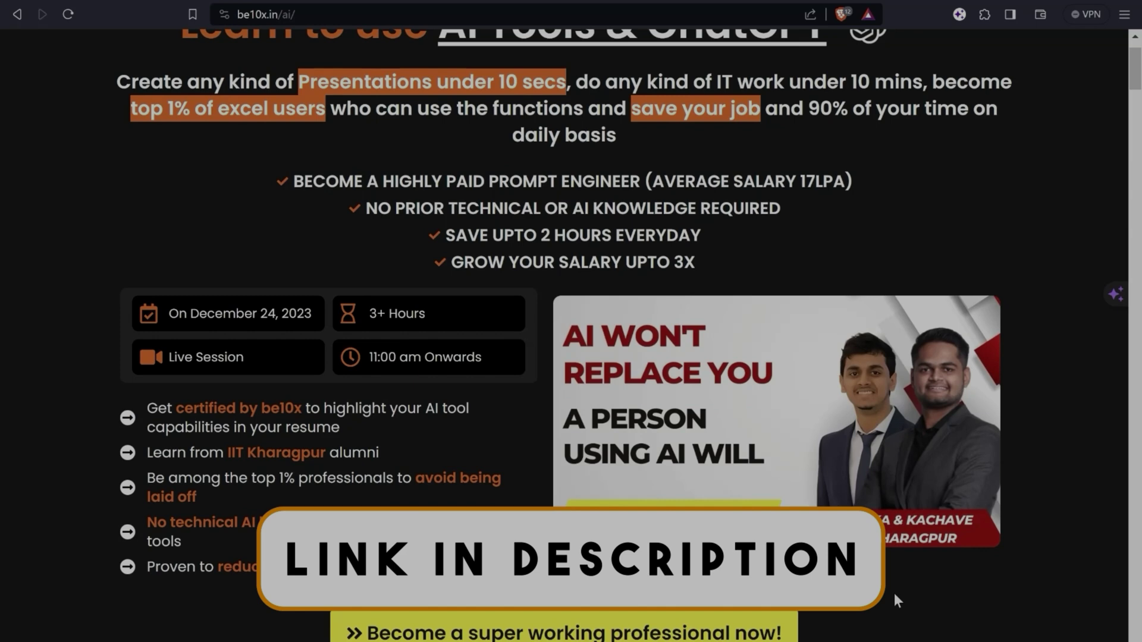
pyautogui.scroll(-1, 894, 593)
pyautogui.scroll(3, 893, 593)
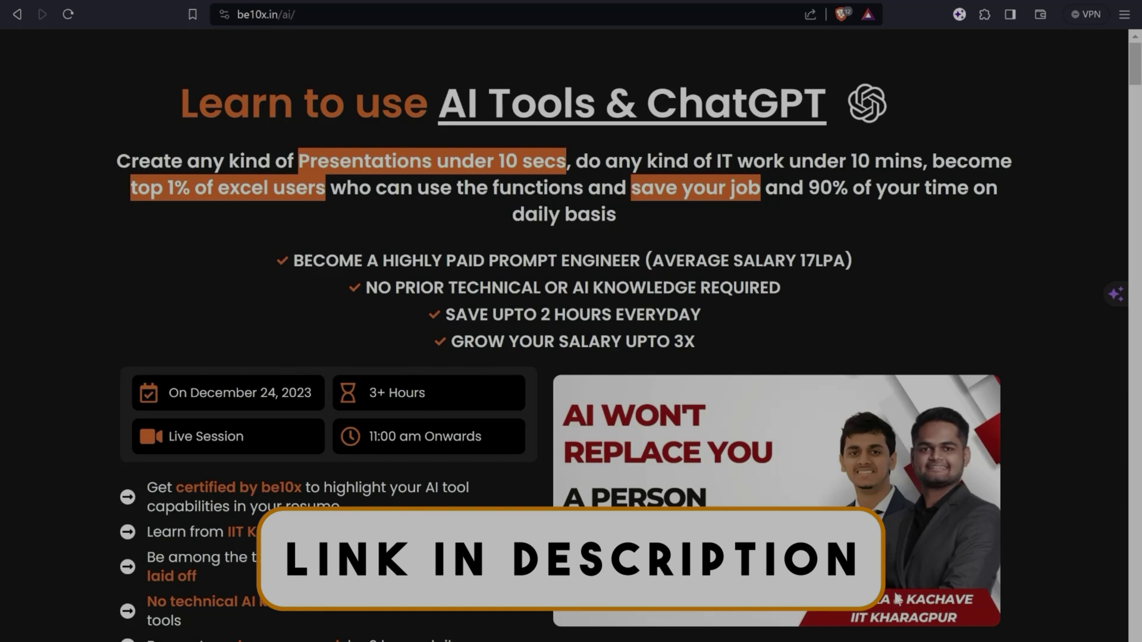
pyautogui.scroll(-1, 897, 598)
pyautogui.scroll(-1, 894, 587)
pyautogui.scroll(2, 895, 591)
pyautogui.scroll(-1, 898, 598)
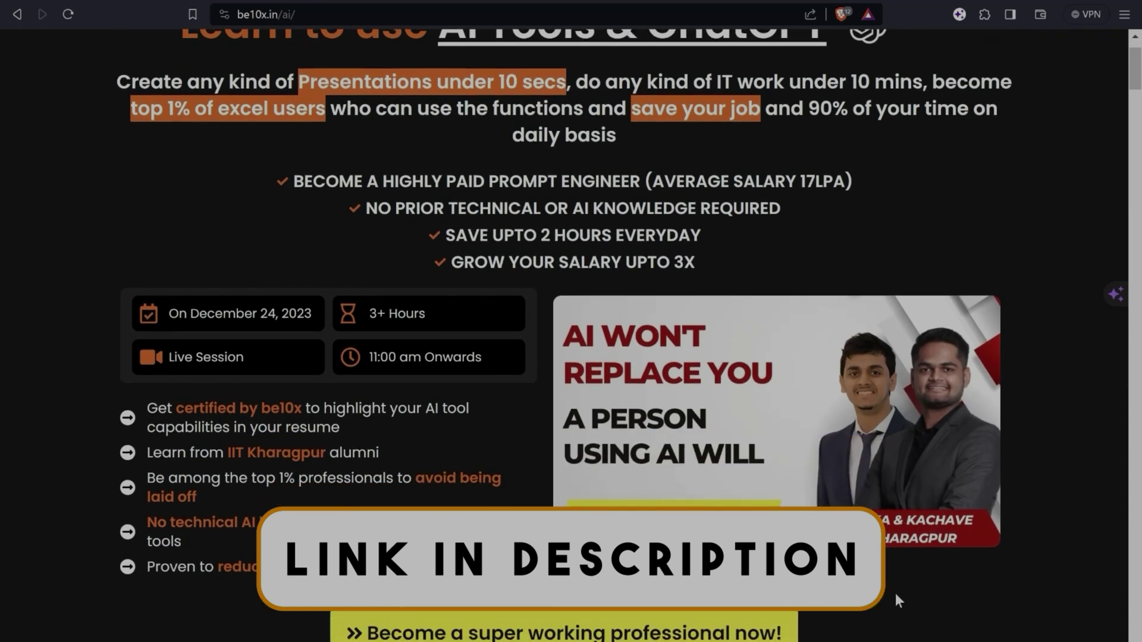
pyautogui.scroll(1, 895, 593)
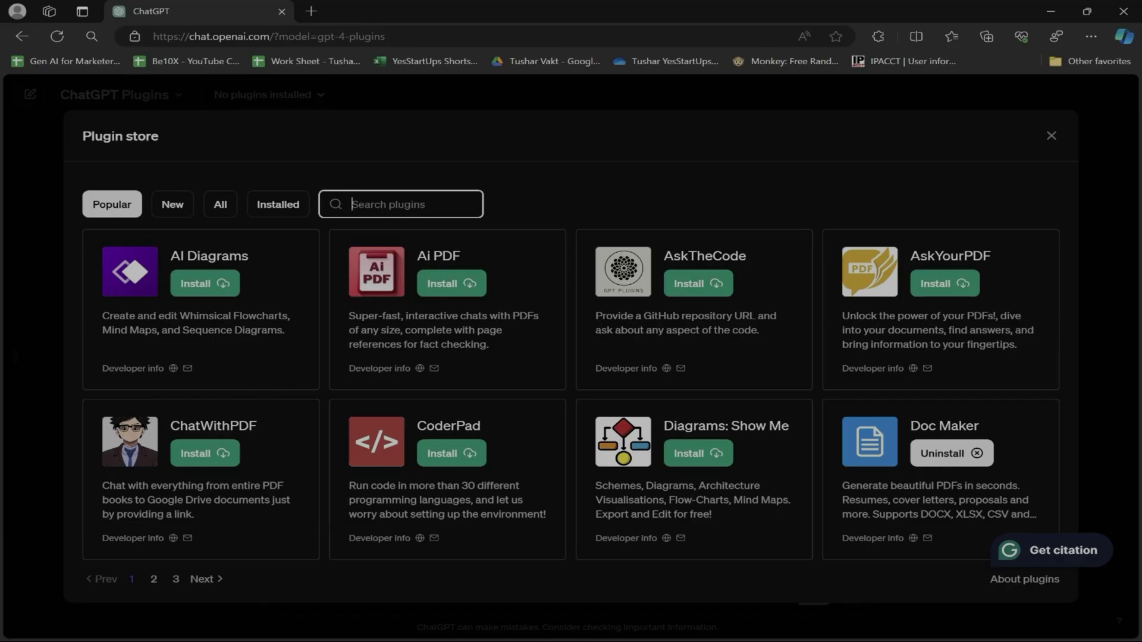
# Search the ChatGPT plugin store for "There an ai for it", install the There's An AI For It plugin and close the store
pyautogui.write('There')
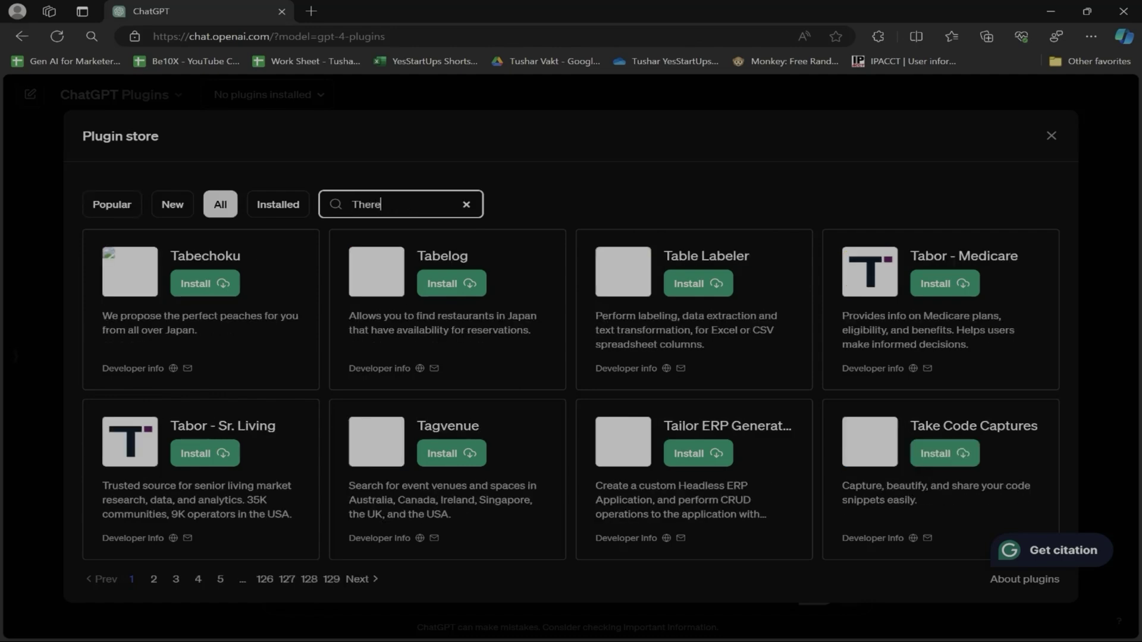
pyautogui.write(' an ai for it')
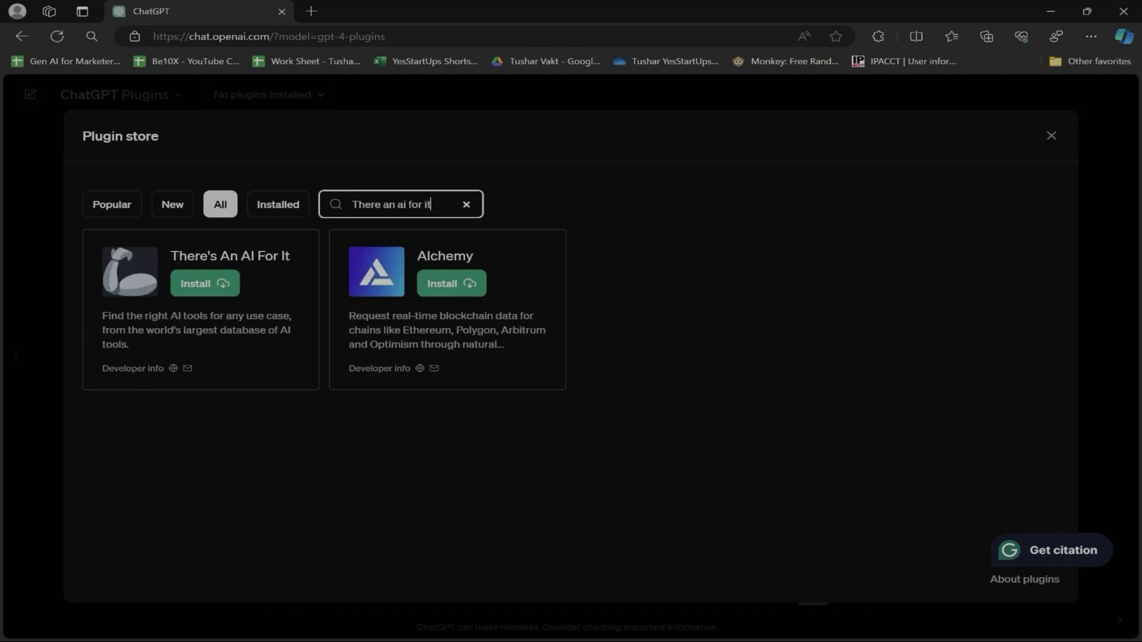
pyautogui.click(212, 284)
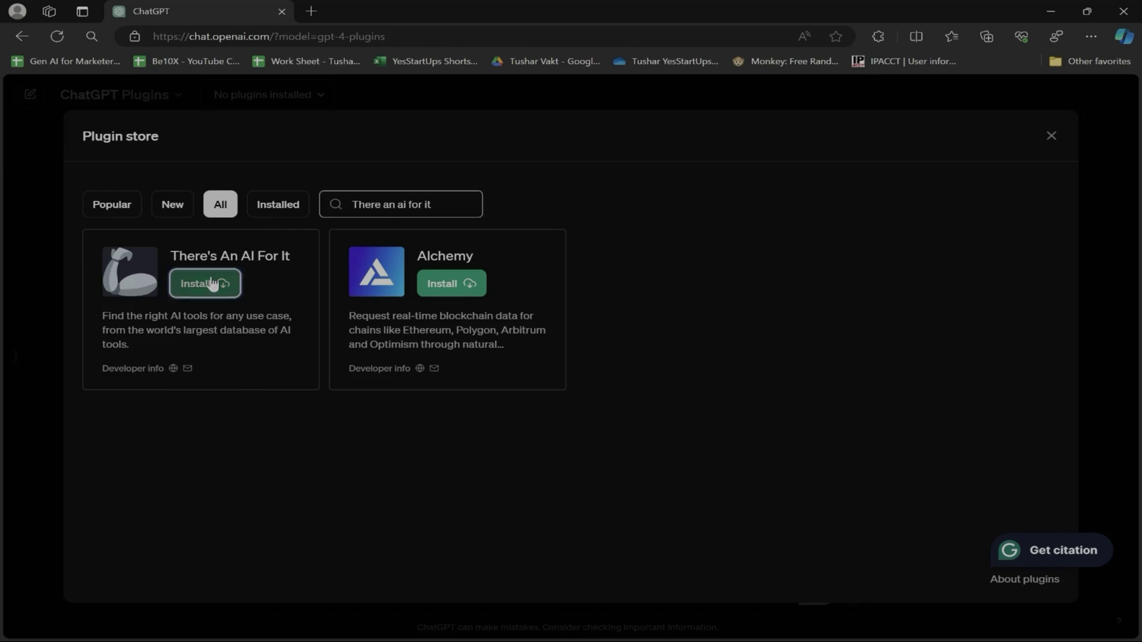
pyautogui.click(1052, 136)
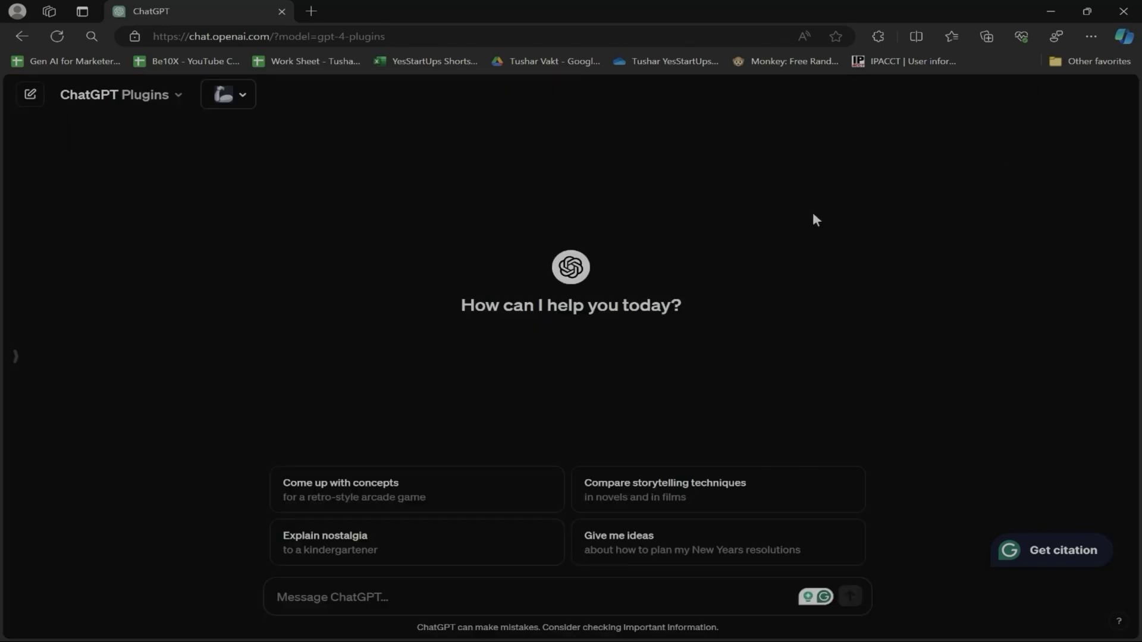
# Check in the plugin list whether There's An AI For It is enabled for this chat
pyautogui.click(229, 94)
pyautogui.scroll(5, 322, 226)
pyautogui.scroll(-5, 320, 227)
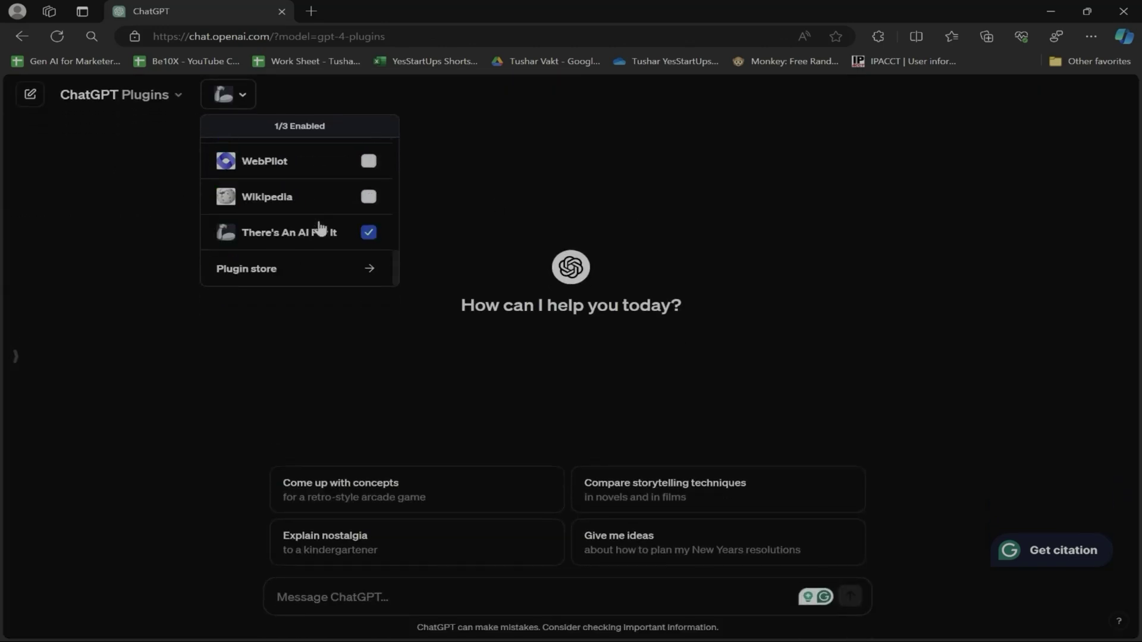
pyautogui.click(465, 220)
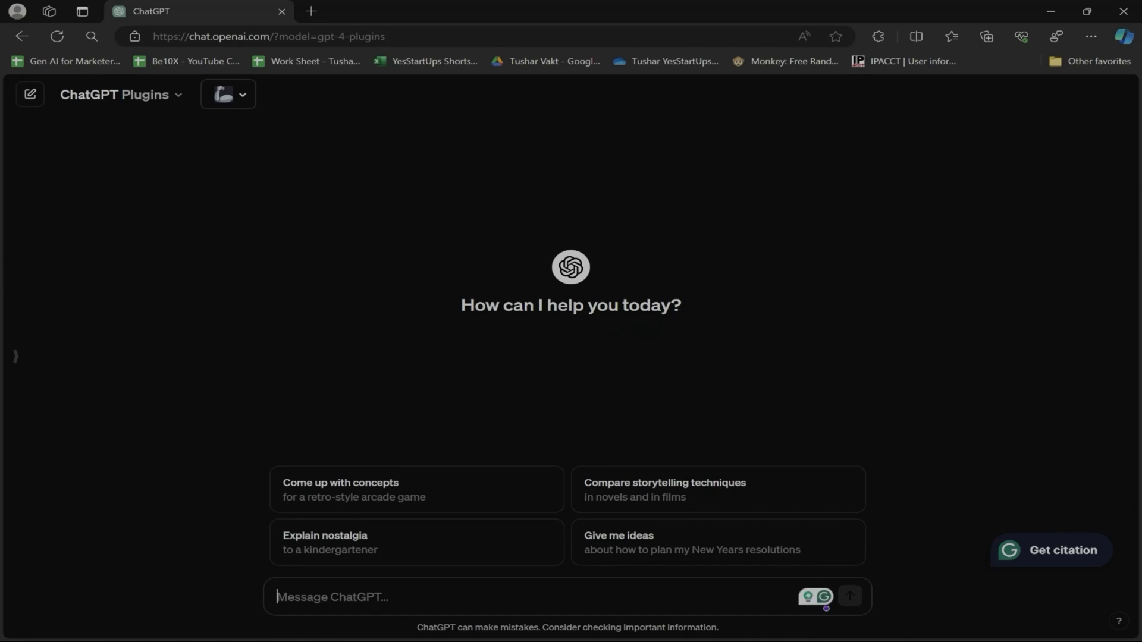
# Write the prompt's first line: "1. You are only supposed to search through the plugin installed and being used now!!"
pyautogui.write('You are only suup')
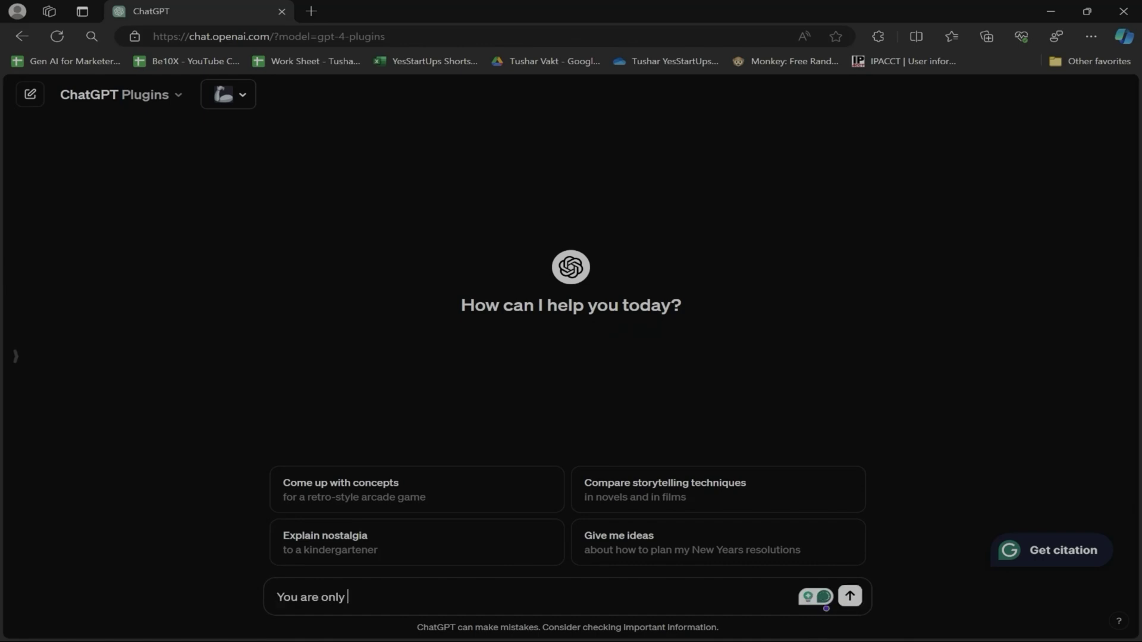
pyautogui.press('BackSpace')
pyautogui.press('BackSpace')
pyautogui.write('pposed to search through the plugin ')
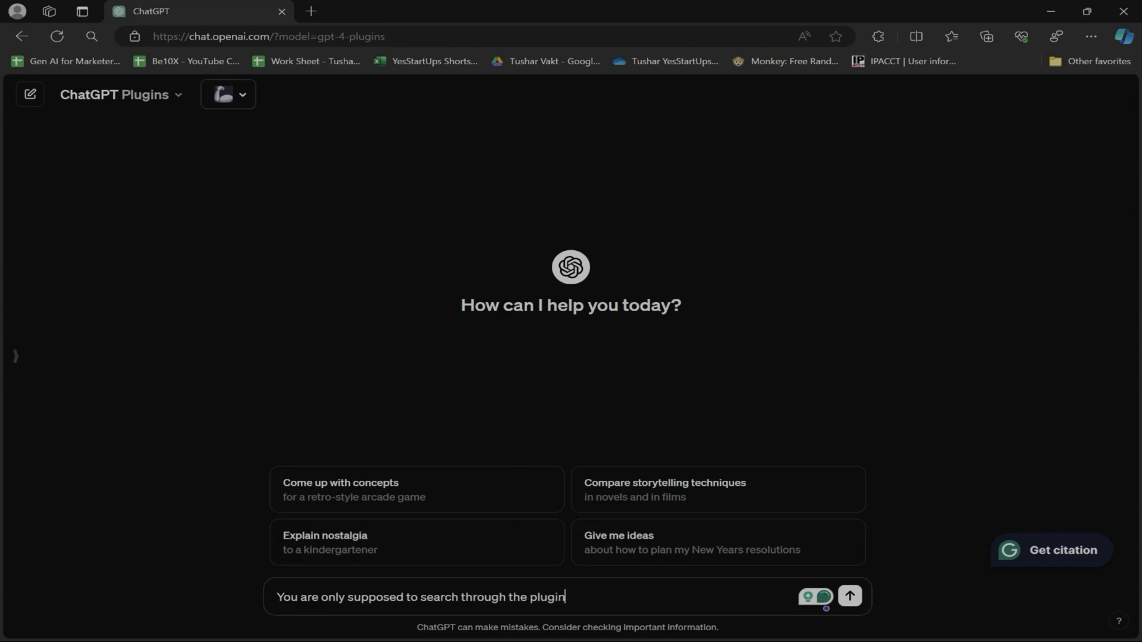
pyautogui.write('installeda')
pyautogui.press('BackSpace')
pyautogui.press('BackSpace')
pyautogui.write('and being use')
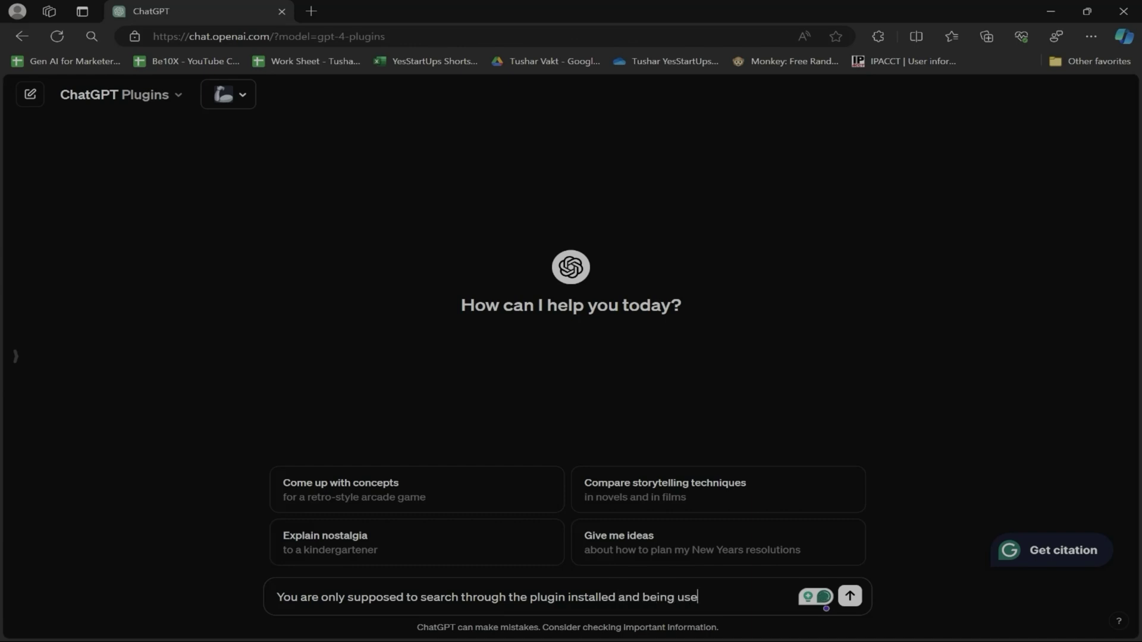
pyautogui.write('d now!!')
pyautogui.hotkey('shift', 'Return')
pyautogui.write('1.')
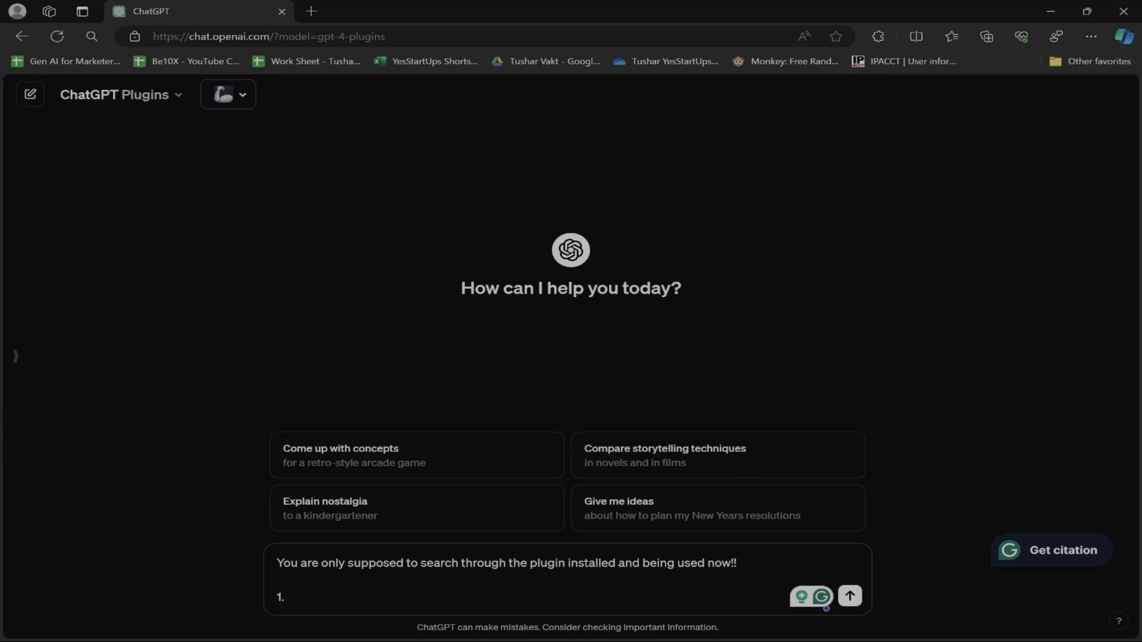
pyautogui.press('BackSpace')
pyautogui.press('BackSpace')
# Add "I want to create graphics very easily. I am a graphic designer and am looking out for a graphic design AI tool." and submit the prompt
pyautogui.write('I want to care')
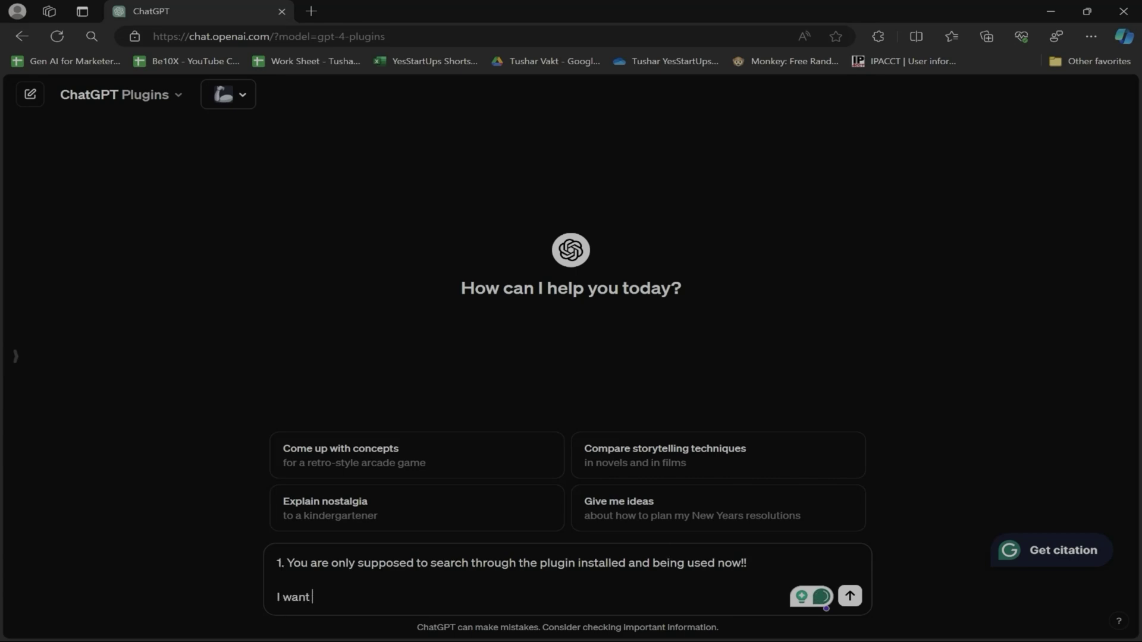
pyautogui.press('BackSpace')
pyautogui.press('BackSpace')
pyautogui.press('BackSpace')
pyautogui.write('reate graphics ')
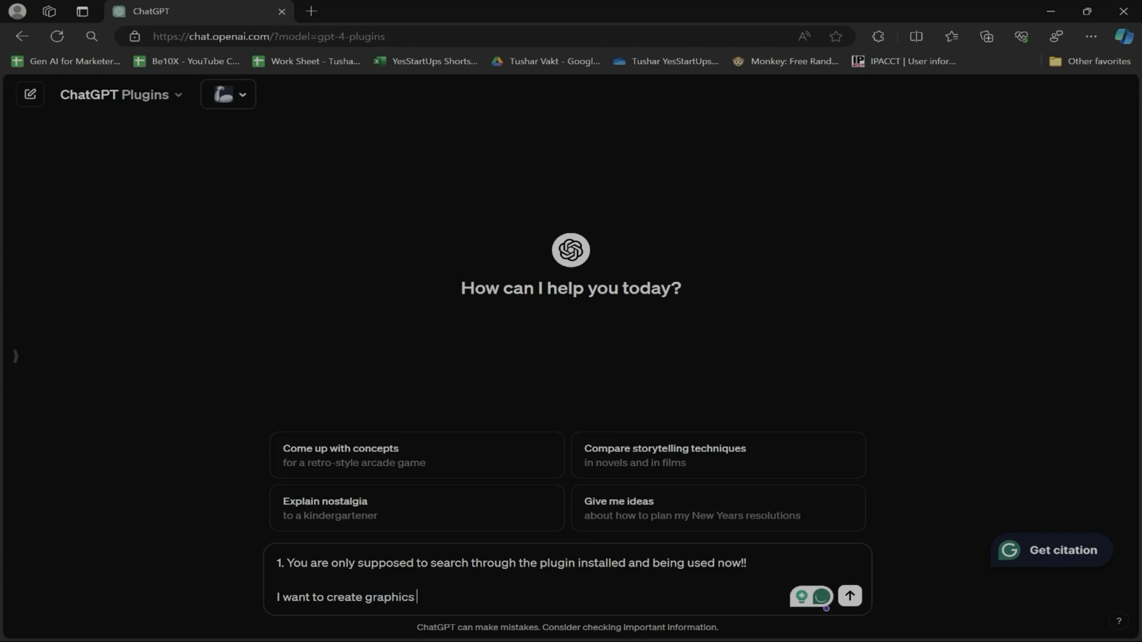
pyautogui.write('very easily. I am a graphic')
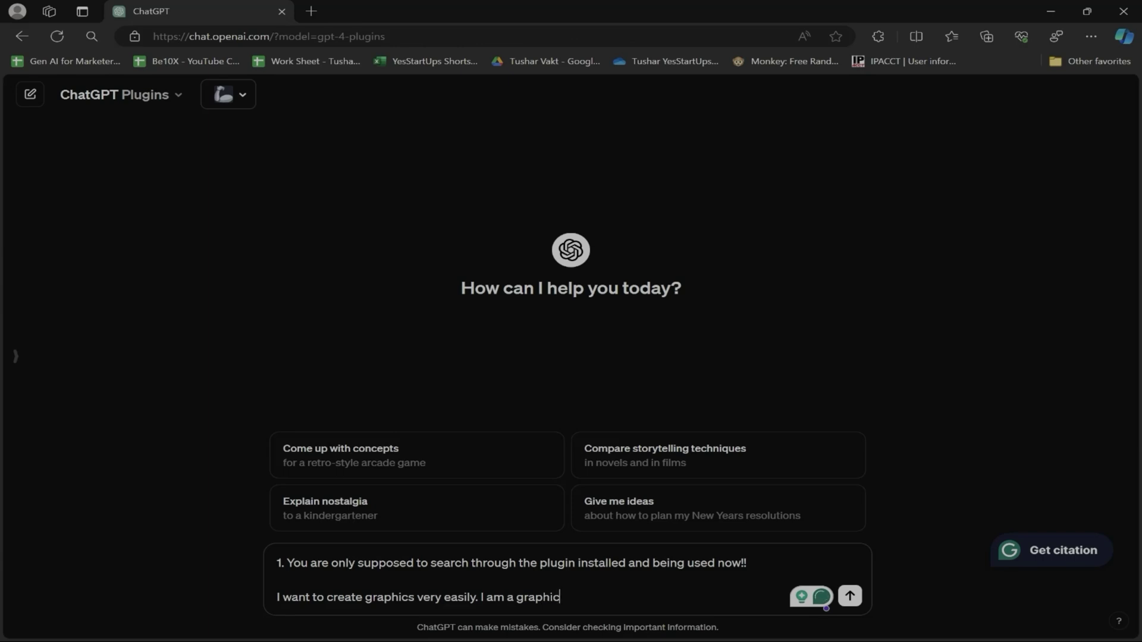
pyautogui.write(' designer and am lolo')
pyautogui.press('BackSpace')
pyautogui.press('BackSpace')
pyautogui.write('oking out for')
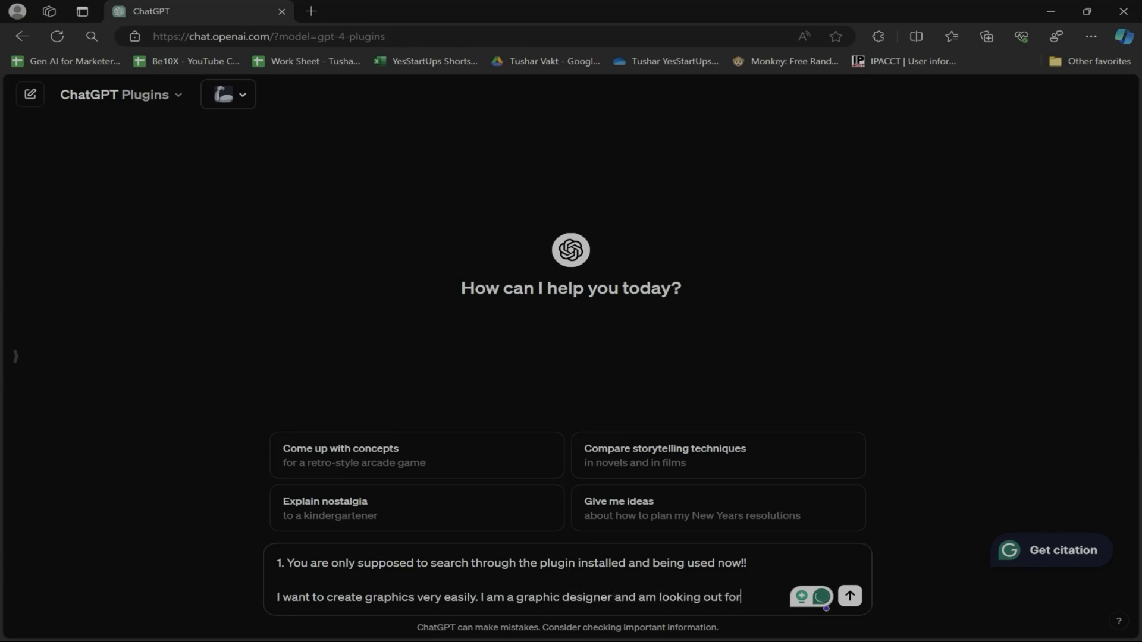
pyautogui.write(' a graphic design ')
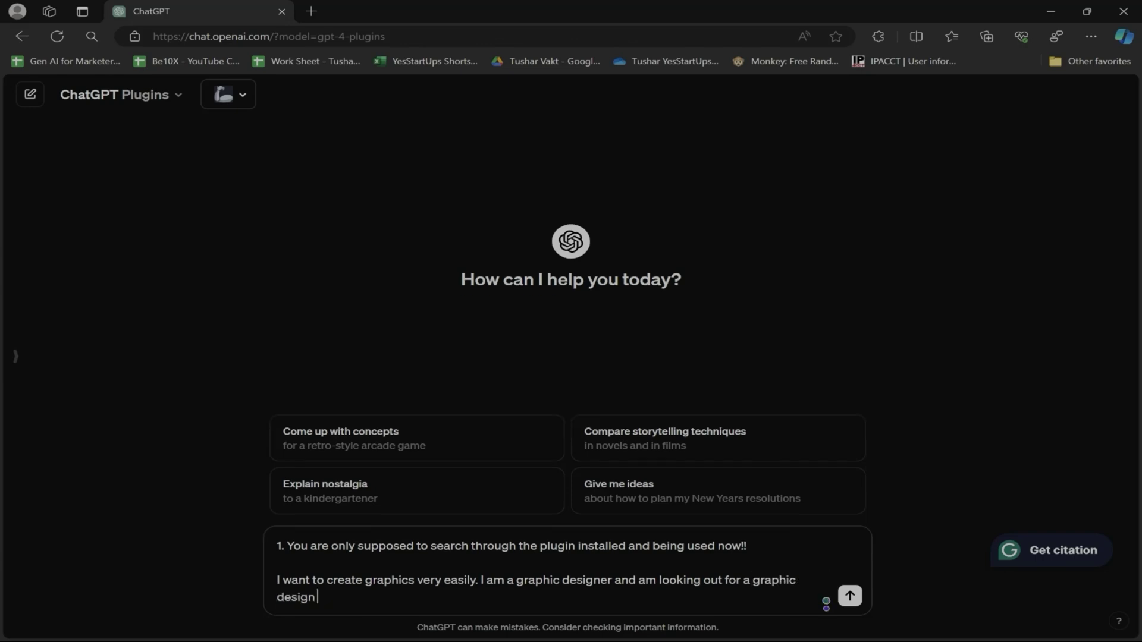
pyautogui.write('AI tool.')
pyautogui.press('Return')
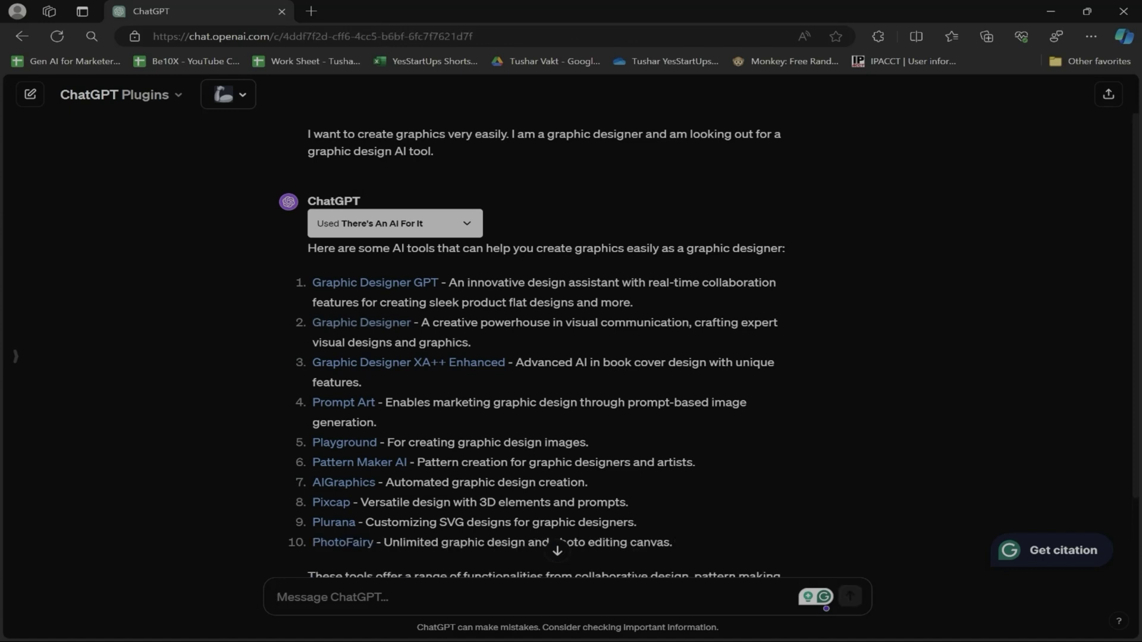
# Open the Graphic Designer GPT page from the first result in ChatGPT's list of AI tools
pyautogui.scroll(-1, 416, 345)
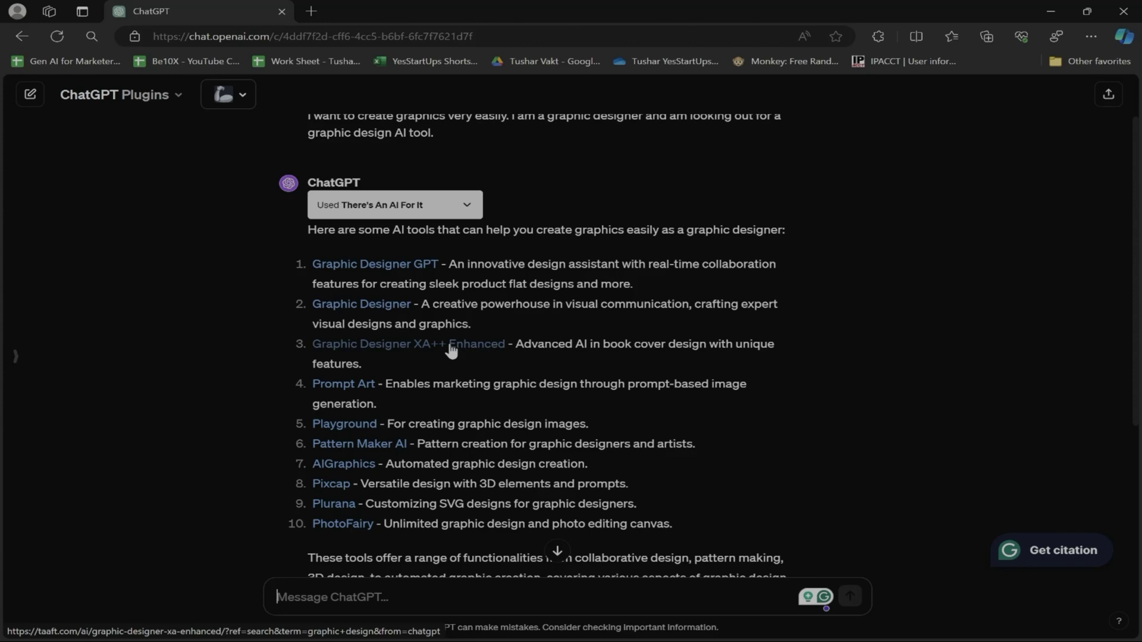
pyautogui.click(369, 262)
pyautogui.click(160, 8)
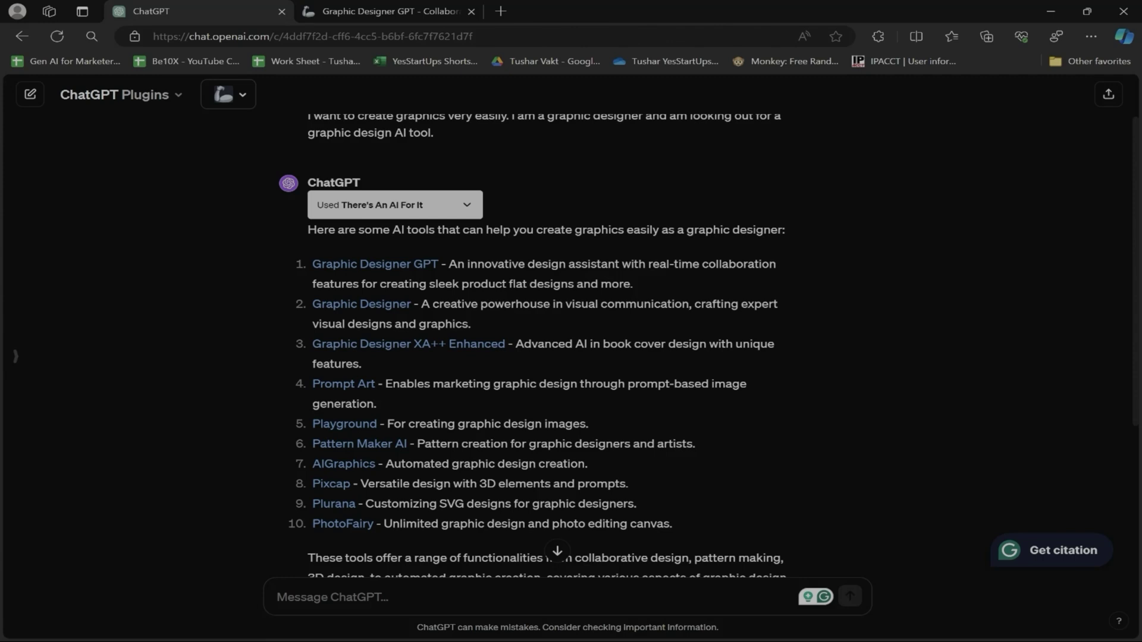
pyautogui.click(457, 9)
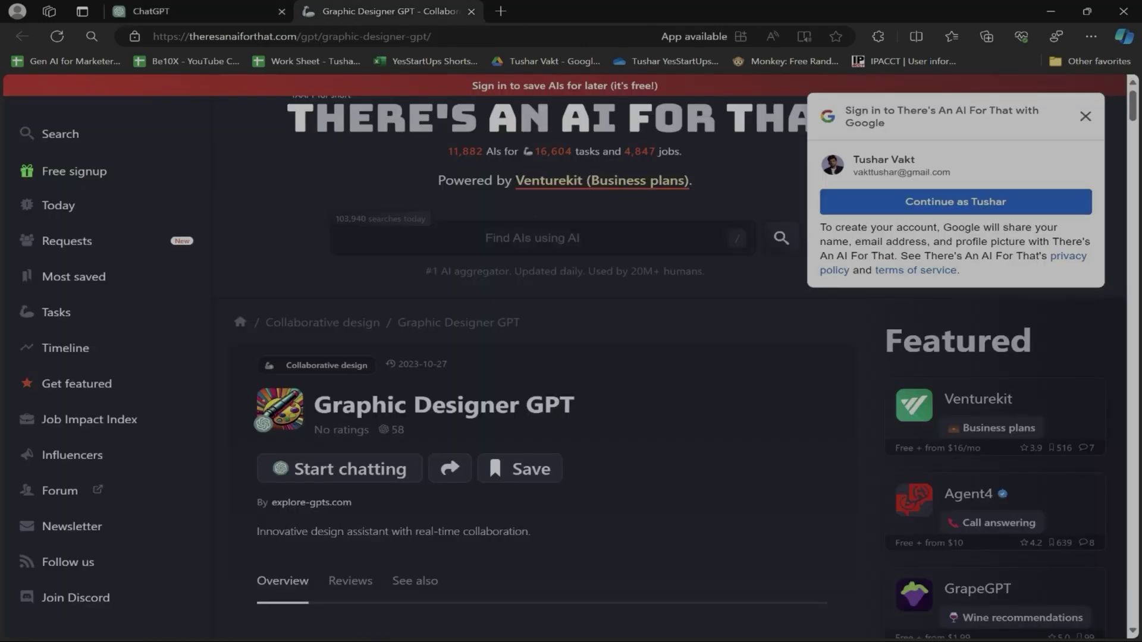
# Sign in to There's An AI For That with the suggested Google account and accept the Terms of Use
pyautogui.click(991, 203)
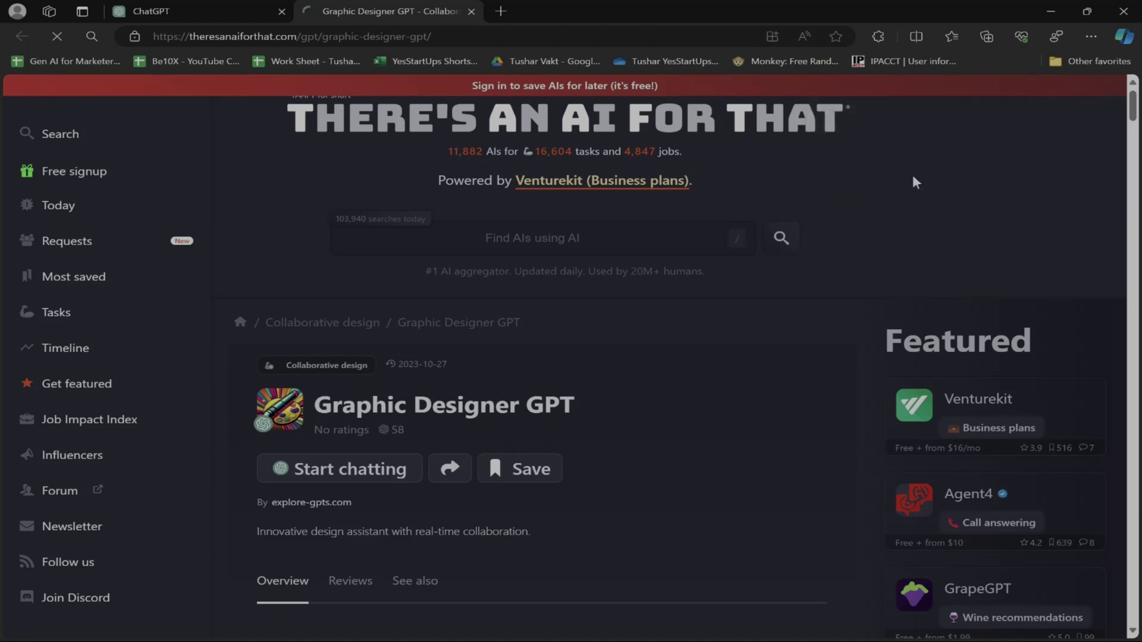
pyautogui.click(260, 9)
pyautogui.click(381, 9)
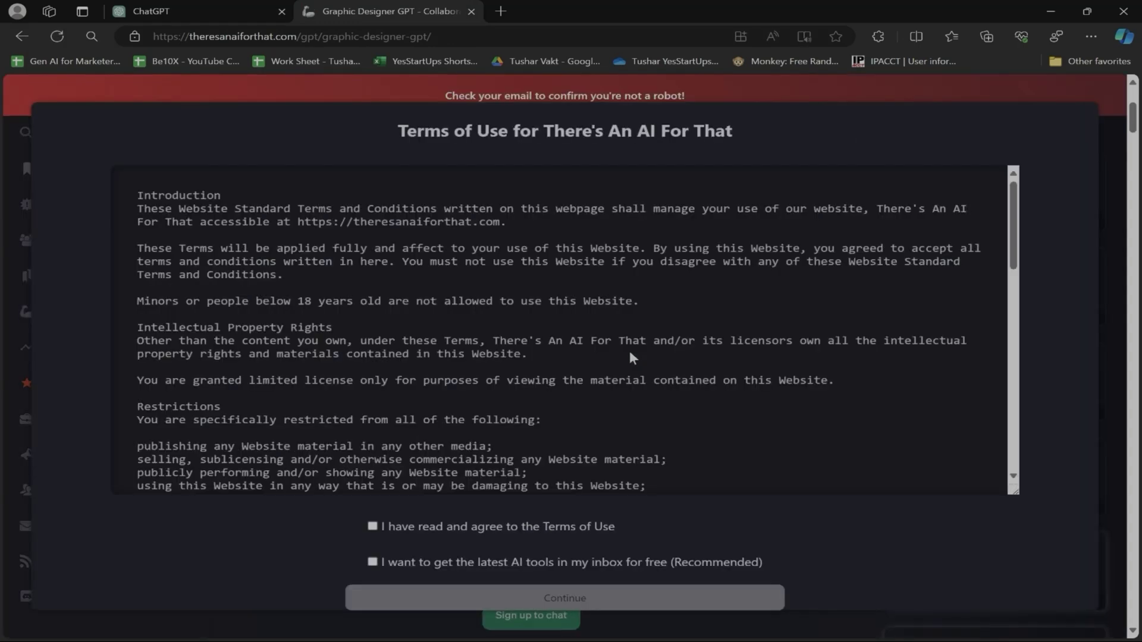
pyautogui.click(423, 527)
pyautogui.click(415, 599)
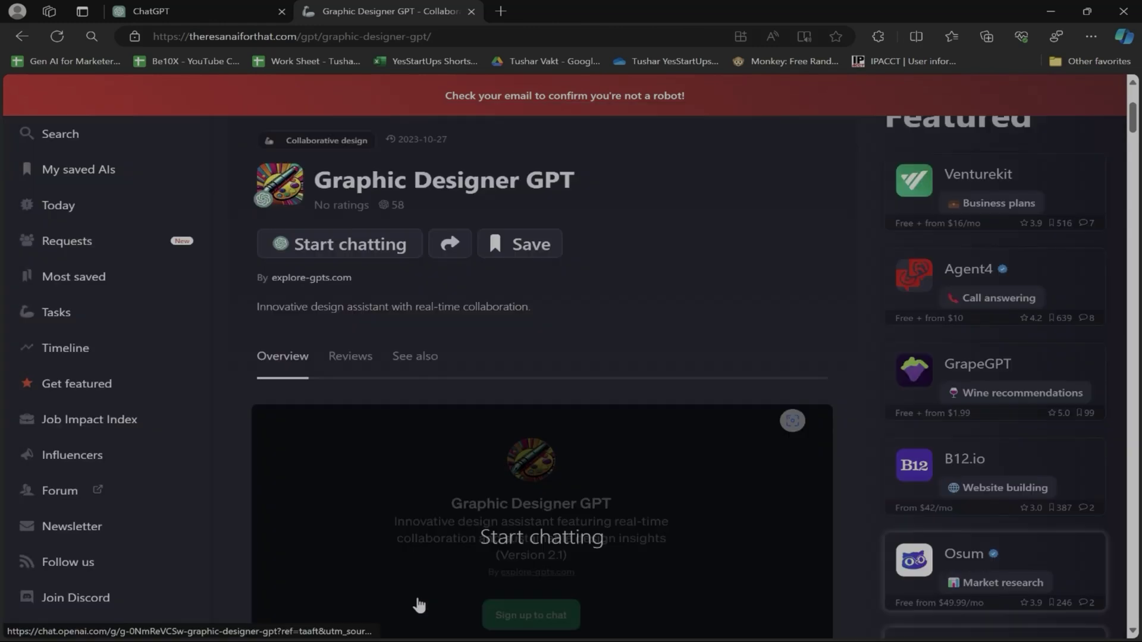
# Look over the Graphic Designer GPT overview and start a chat with it from that page
pyautogui.scroll(-3, 822, 368)
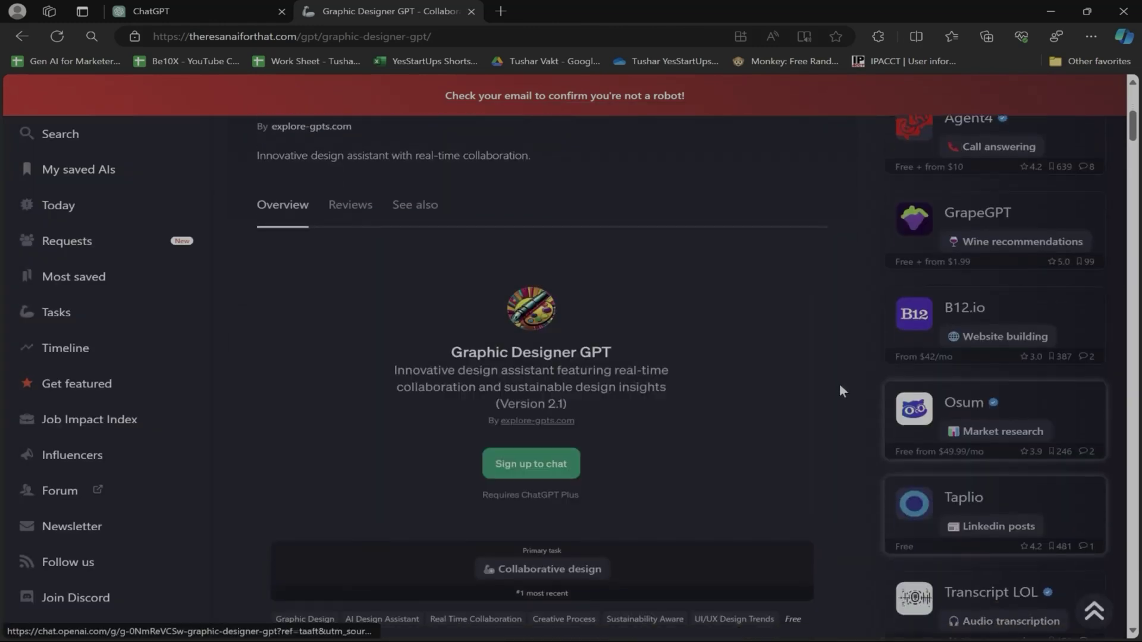
pyautogui.scroll(-5, 553, 468)
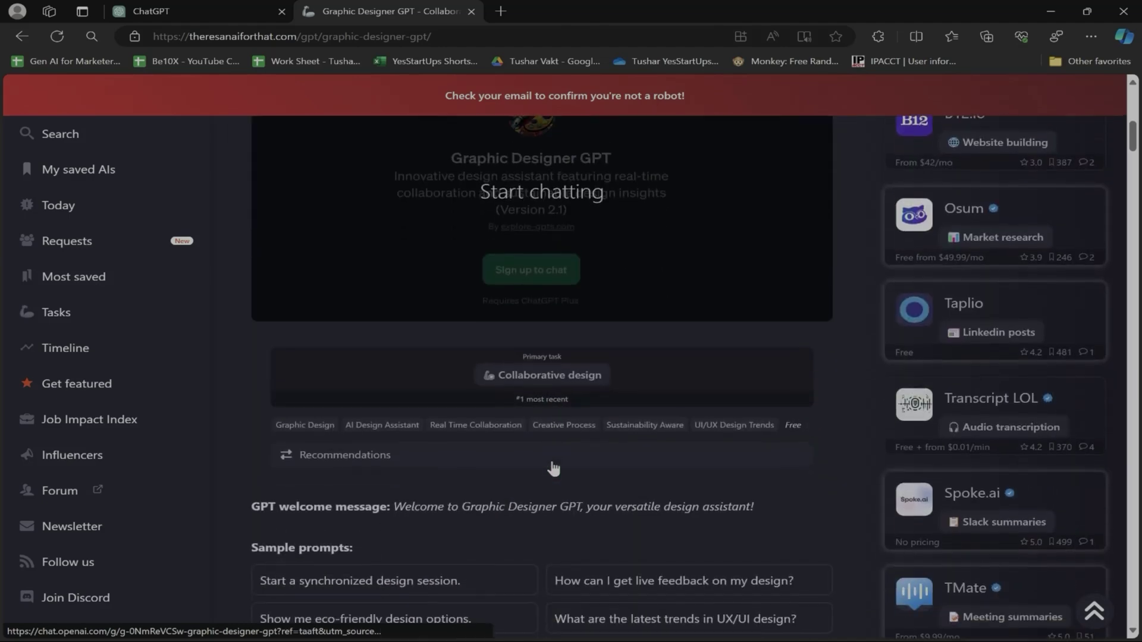
pyautogui.scroll(6, 520, 552)
pyautogui.click(521, 429)
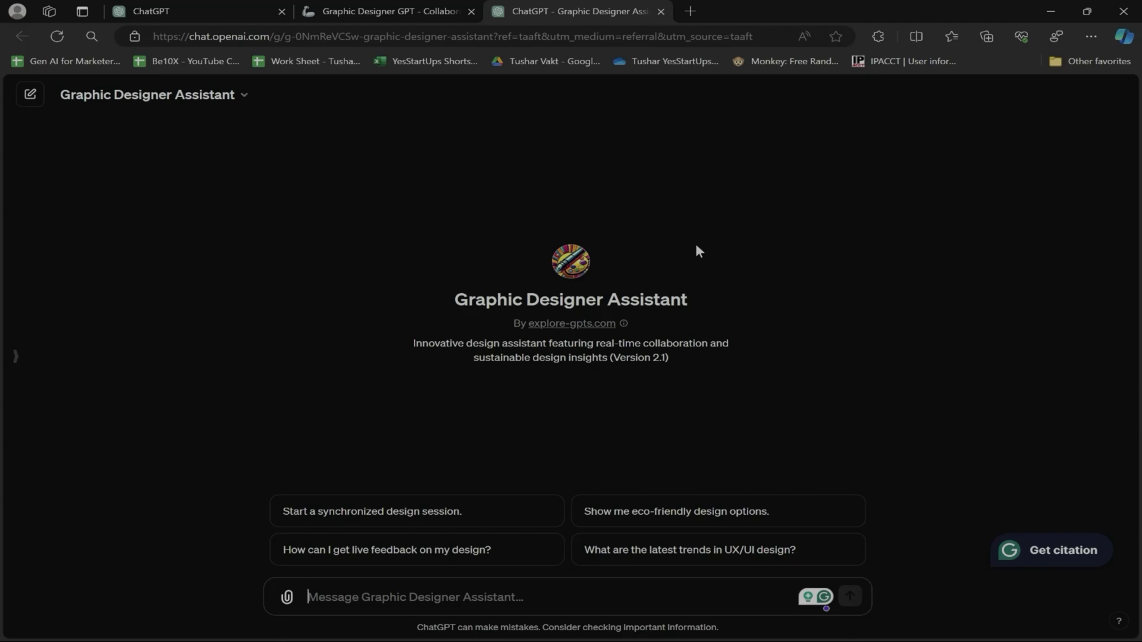
# Return to the Graphic Designer GPT page and try its sample prompt "How can I get live feedback on my design?"
pyautogui.hotkey('ctrl', 'shift', 'Tab')
pyautogui.scroll(-5, 524, 280)
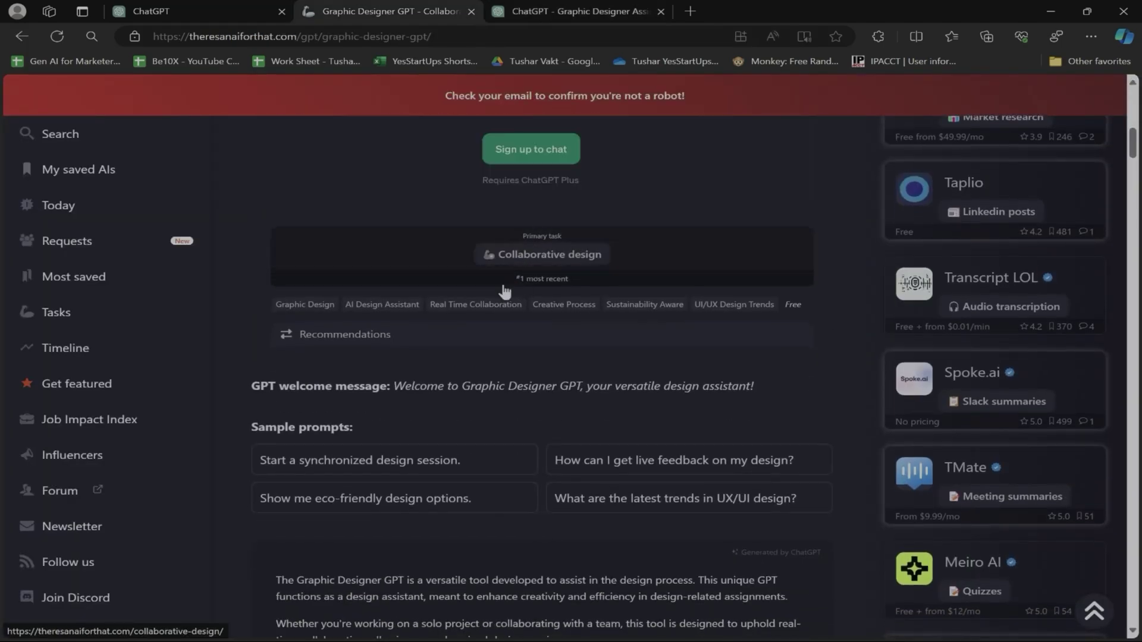
pyautogui.scroll(-2, 524, 275)
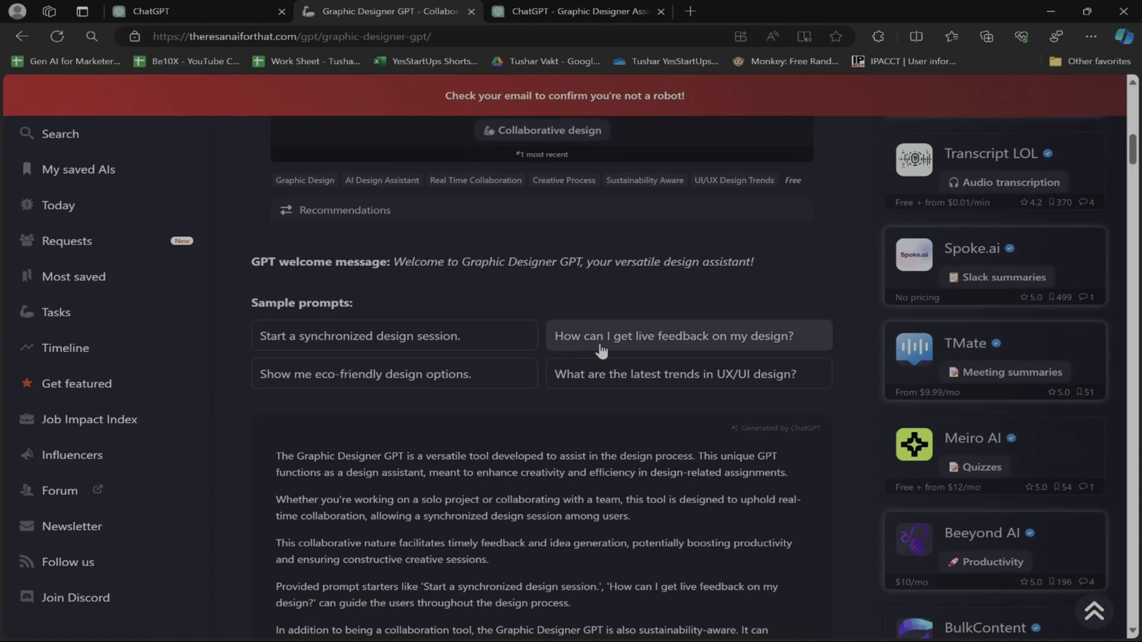
pyautogui.click(600, 348)
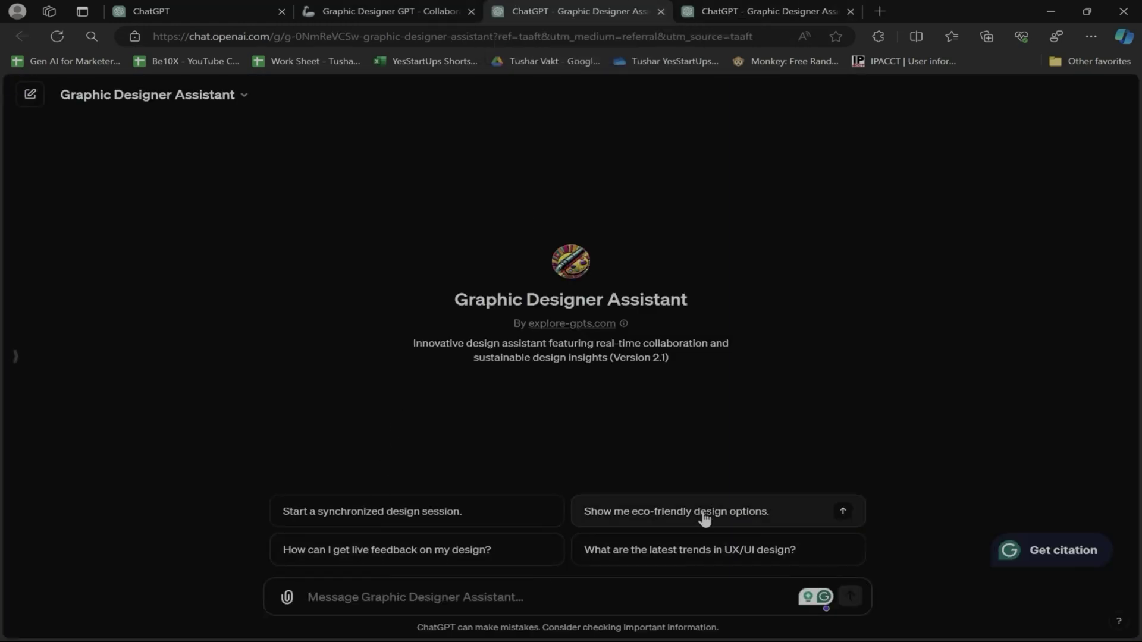
# Ask Graphic Designer Assistant "What are the latest trends in UX/UI design?" and close the duplicate assistant tab
pyautogui.click(642, 556)
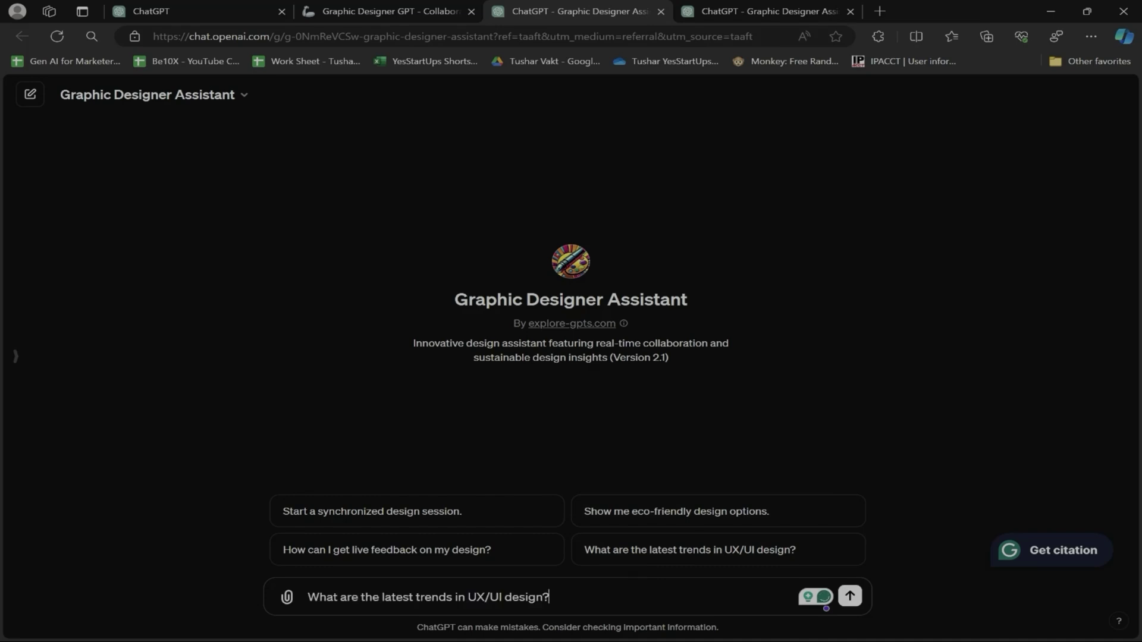
pyautogui.press('Return')
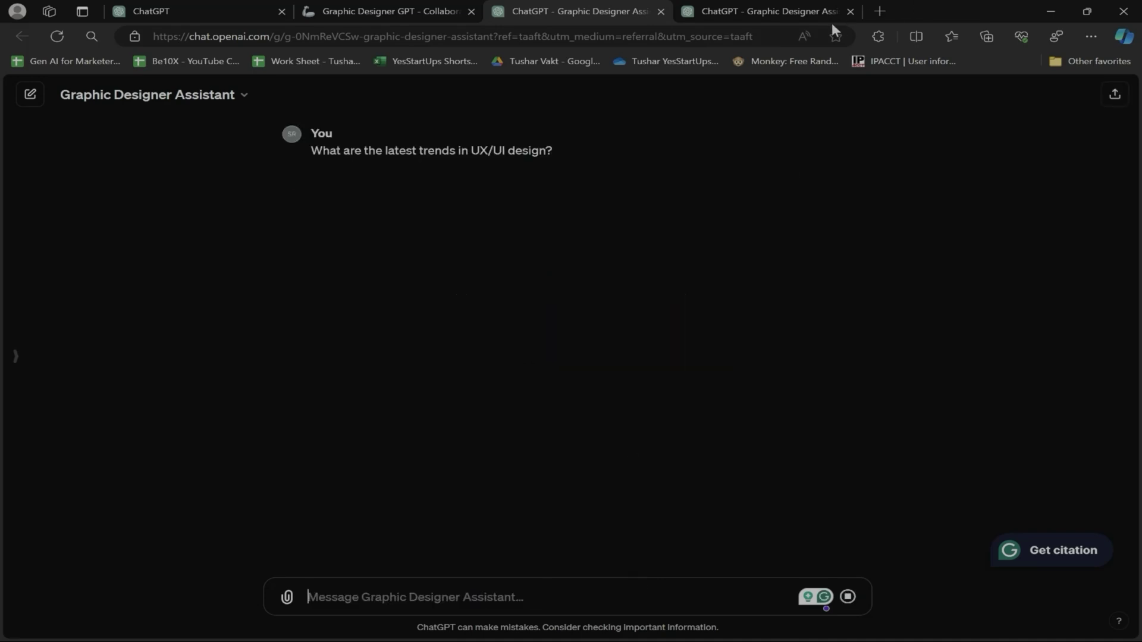
pyautogui.click(849, 13)
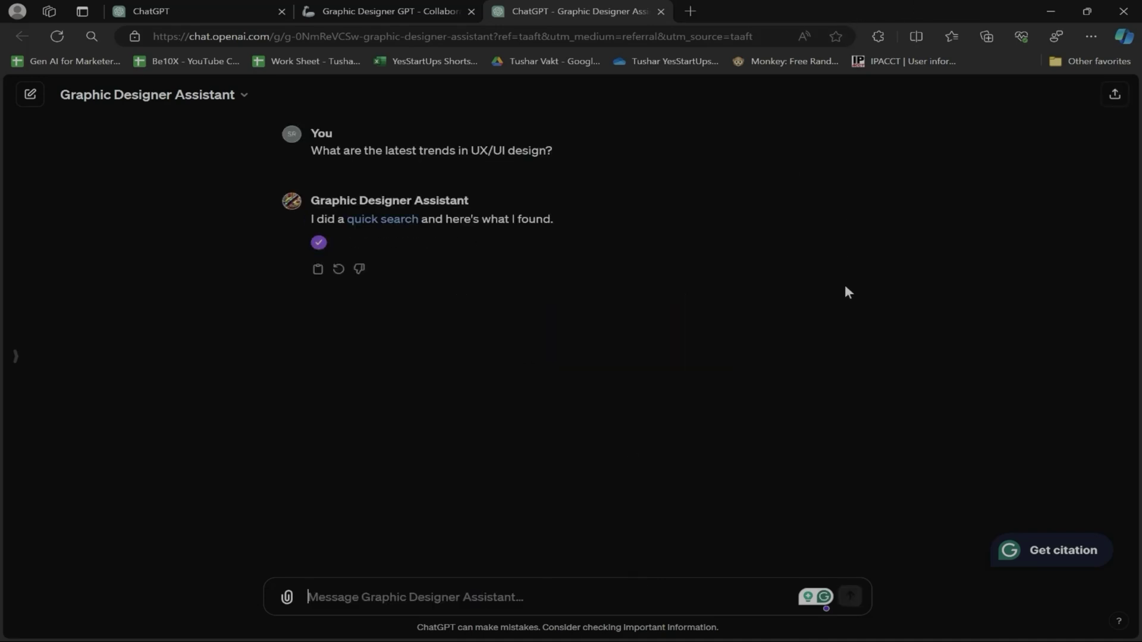
pyautogui.click(551, 599)
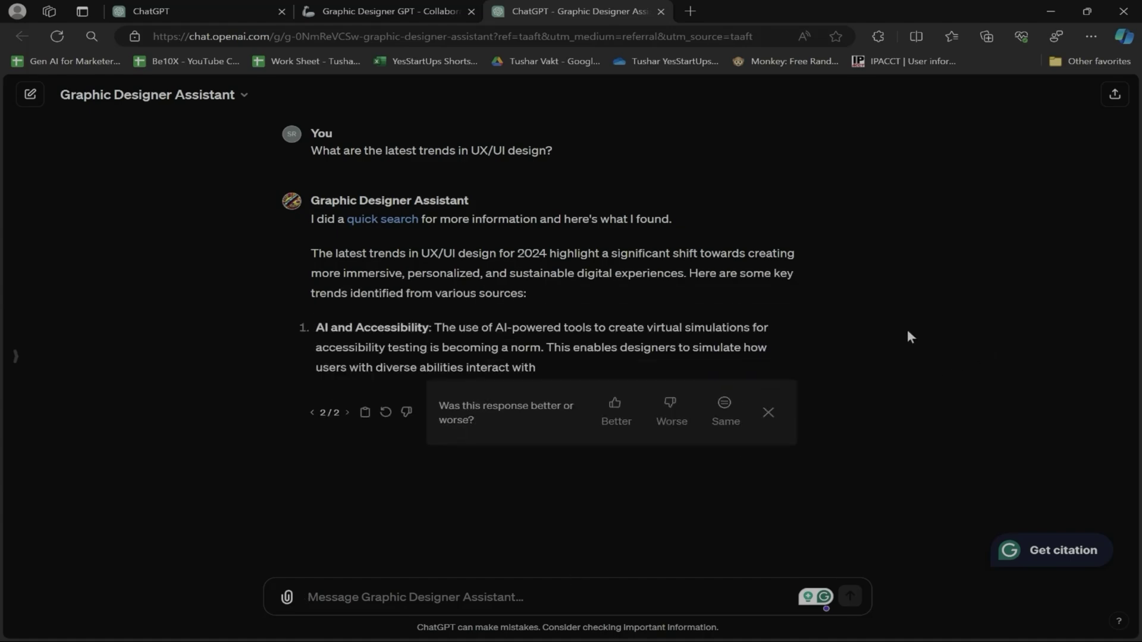
# Copy the sample prompt "Start a synchronized design session." from the Graphic Designer GPT page and return to the assistant chat
pyautogui.hotkey('ctrl', 'shift', 'Tab')
pyautogui.click(424, 342)
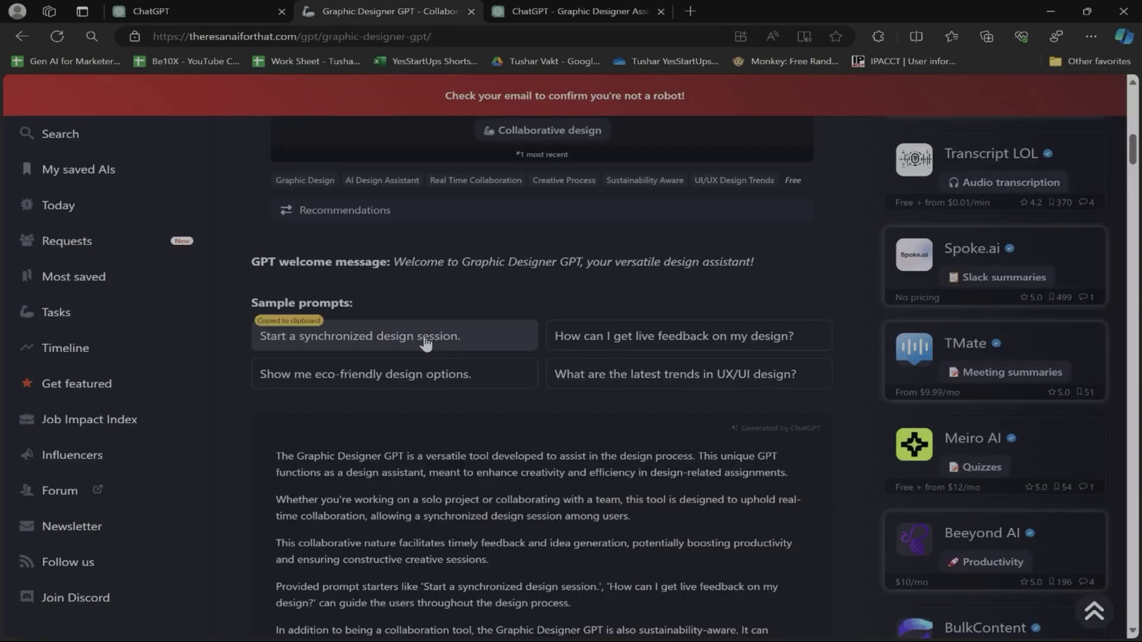
pyautogui.hotkey('ctrl', 'Tab')
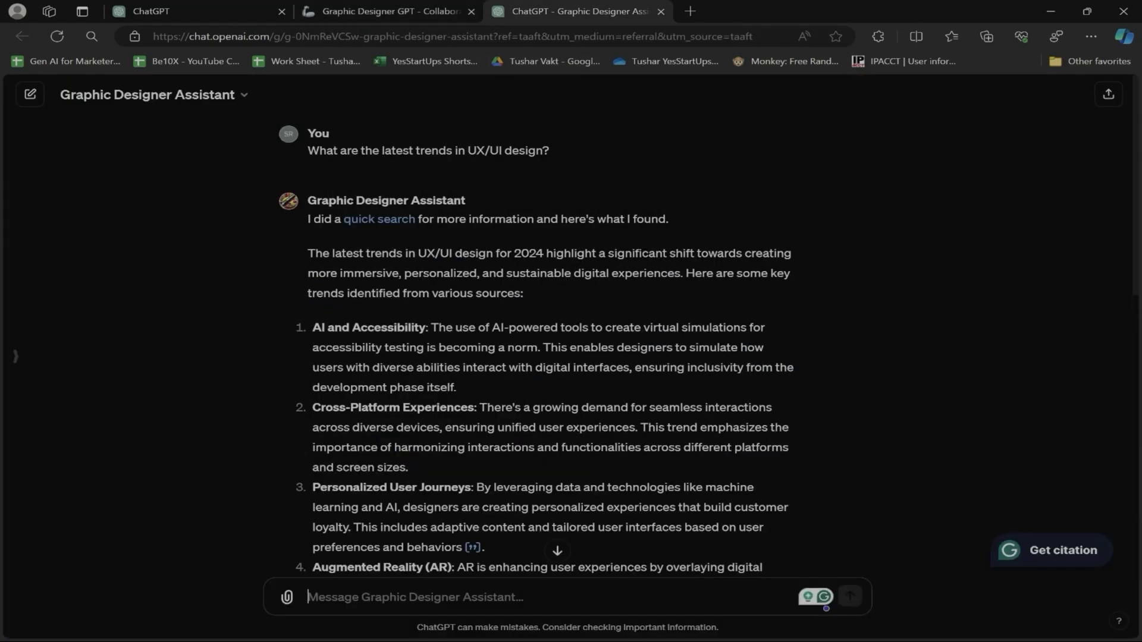
# Read the UX/UI trends answer and check the source article cited for Personalized User Journeys
pyautogui.scroll(-1, 561, 273)
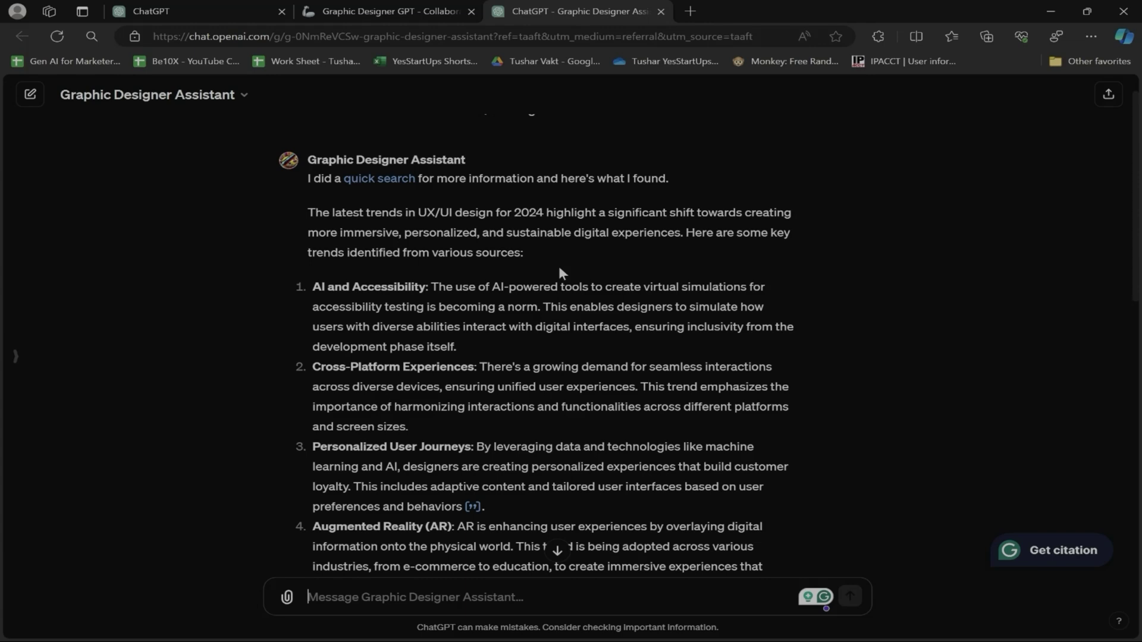
pyautogui.scroll(-3, 559, 266)
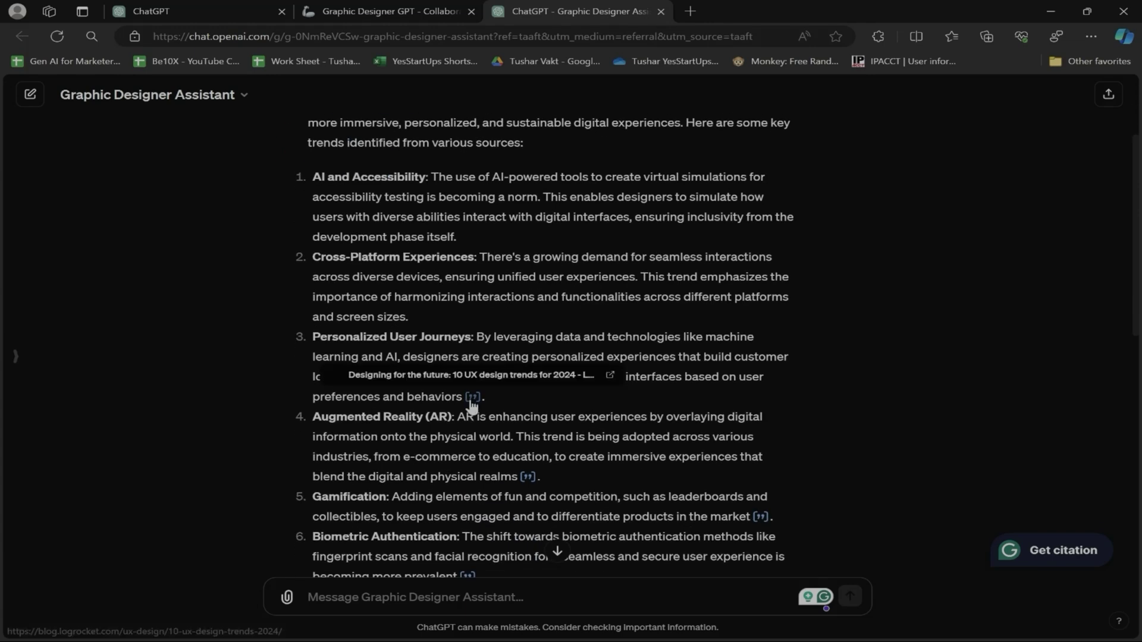
pyautogui.click(472, 396)
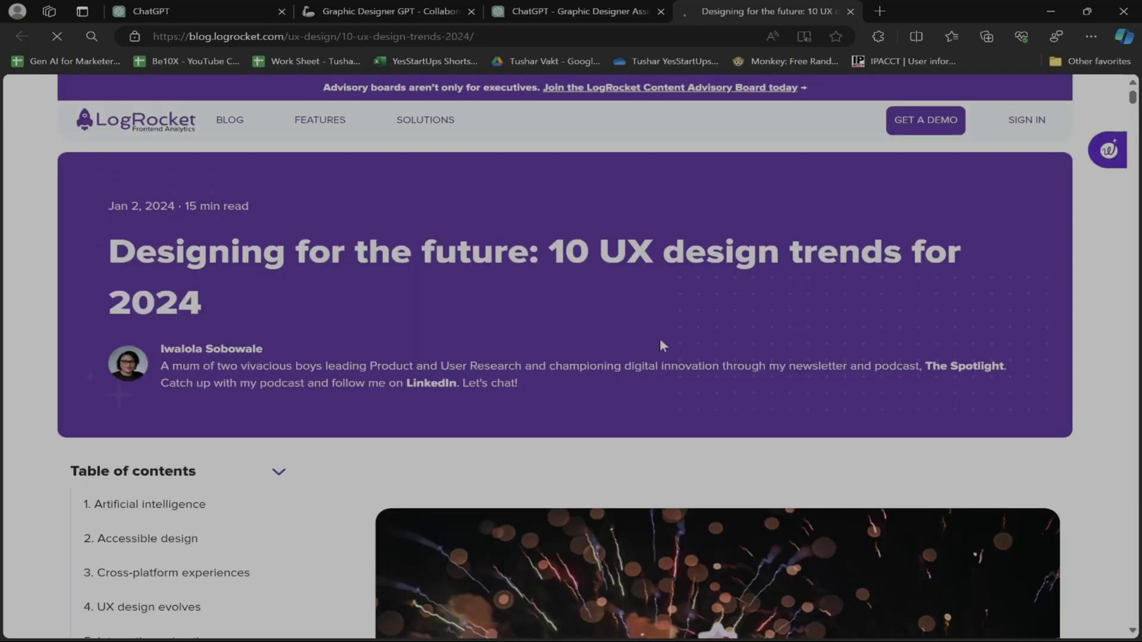
pyautogui.scroll(-15, 659, 337)
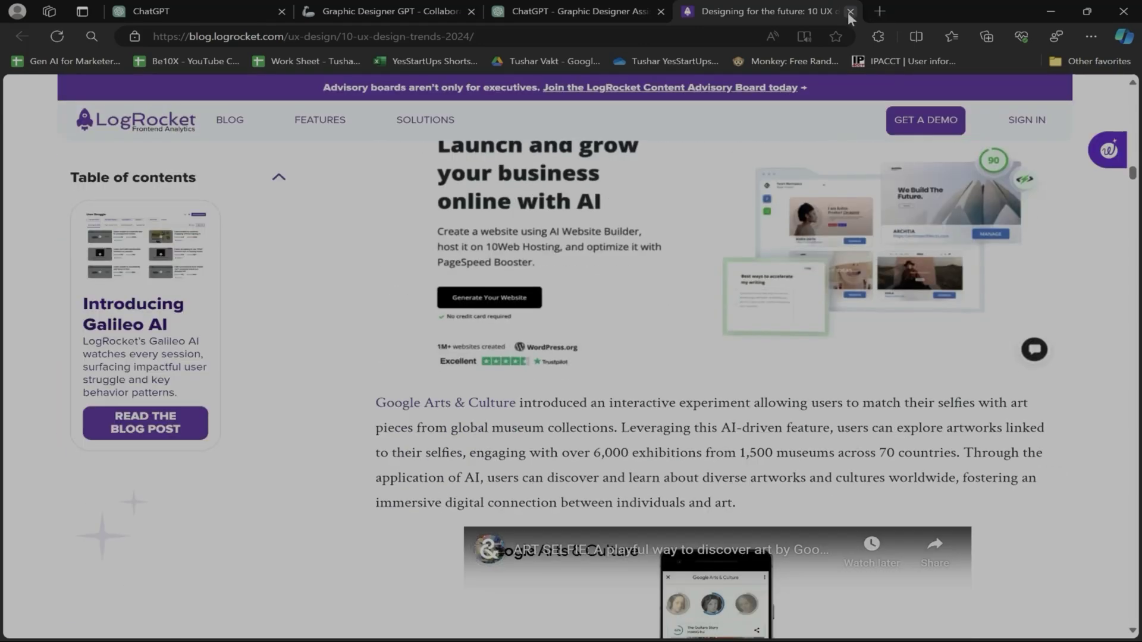
pyautogui.click(851, 11)
pyautogui.scroll(-8, 614, 475)
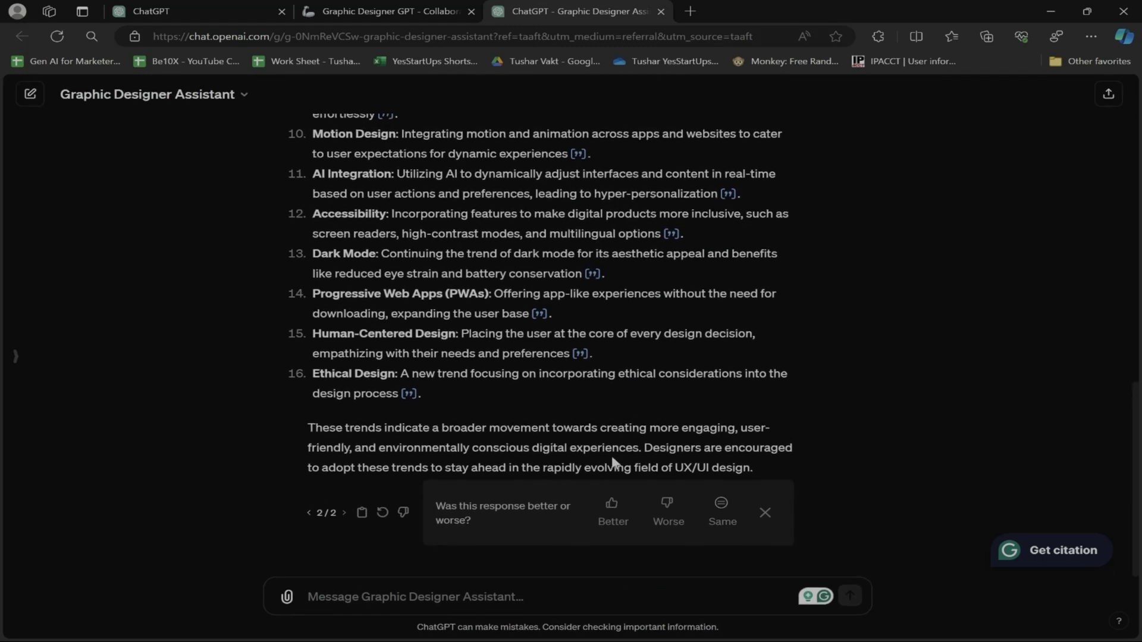
# Enter "Start a synchronized design session." as a message to Graphic Designer Assistant without sending it, and return to the Graphic Designer GPT page
pyautogui.click(307, 597)
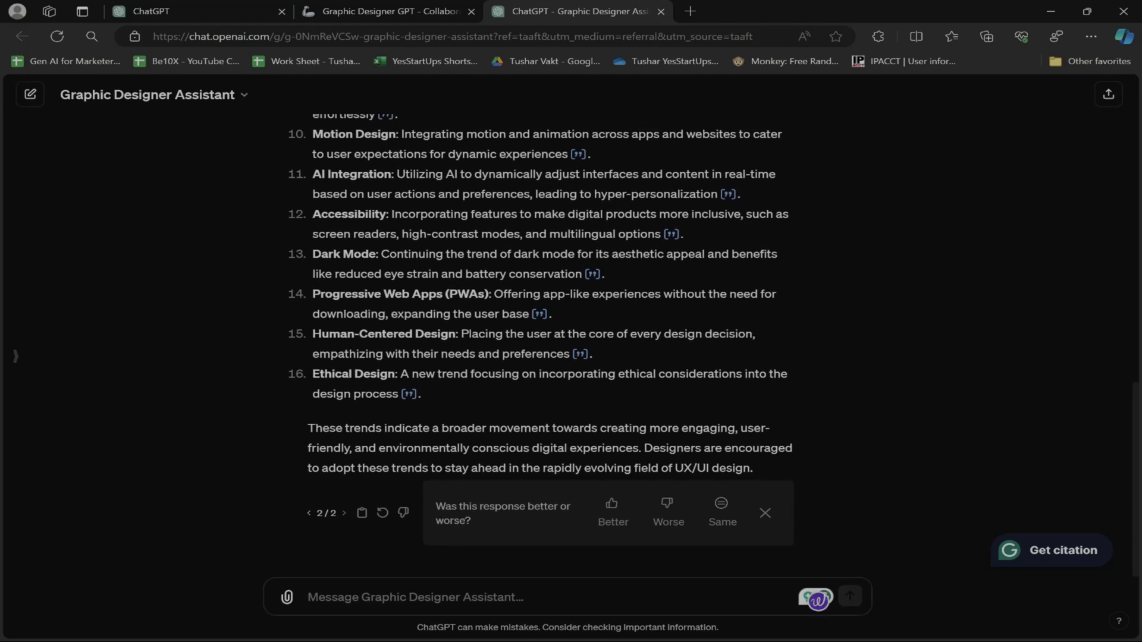
pyautogui.write('Start a synchronized design session.')
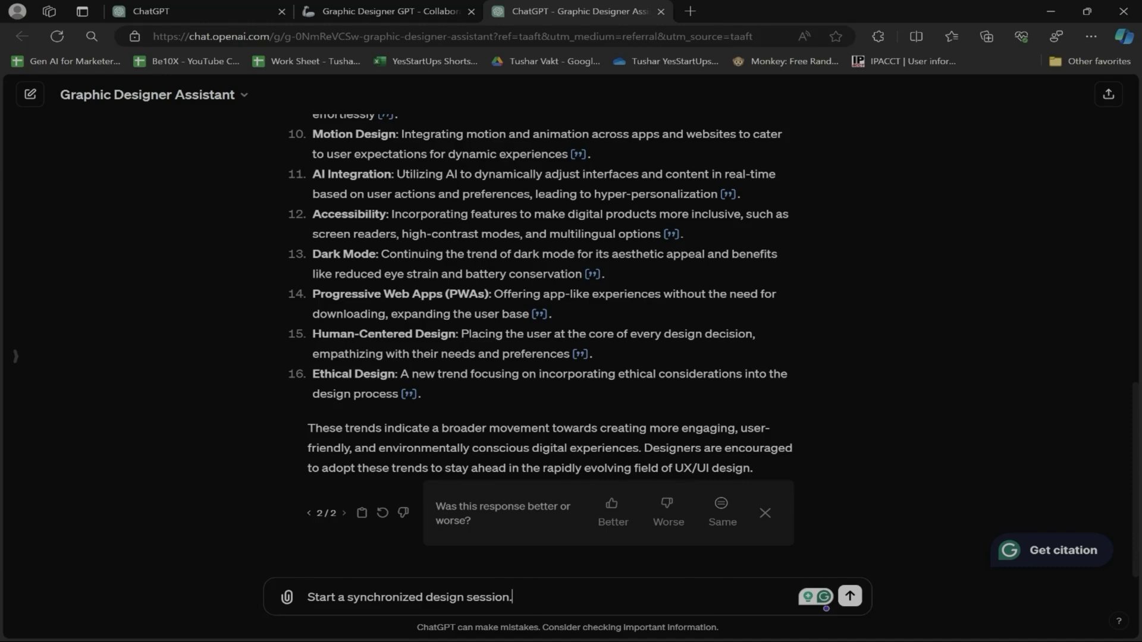
pyautogui.hotkey('ctrl', 'shift', 'Tab')
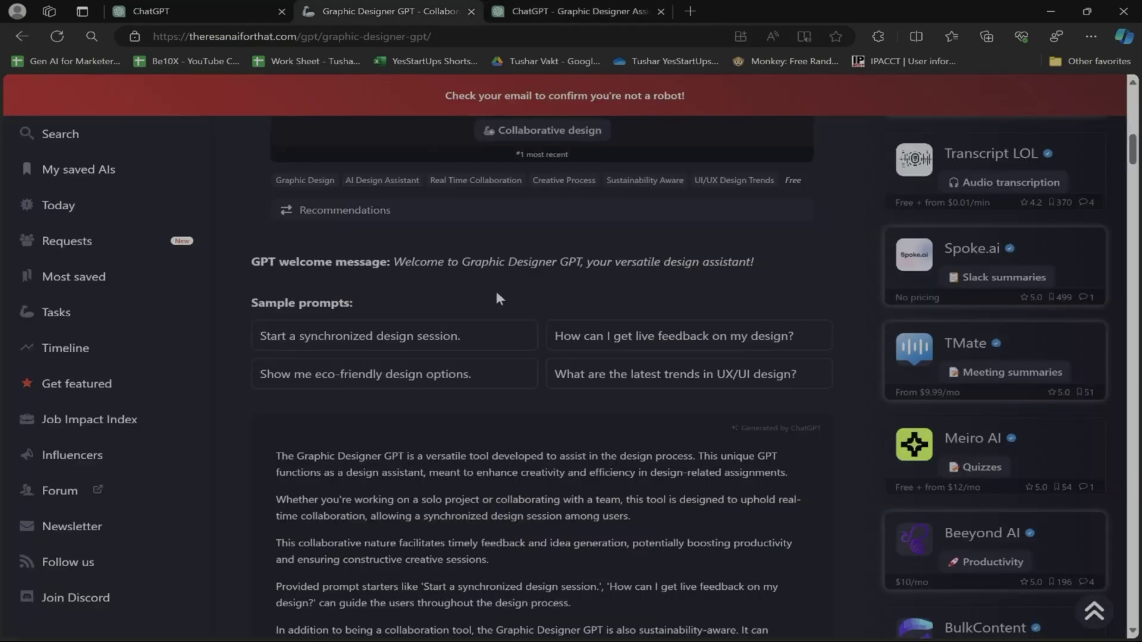
# Open Graphic Designer XA++ Enhanced from ChatGPT's tool list, close the surplus tool tabs and look over its overview
pyautogui.click(202, 7)
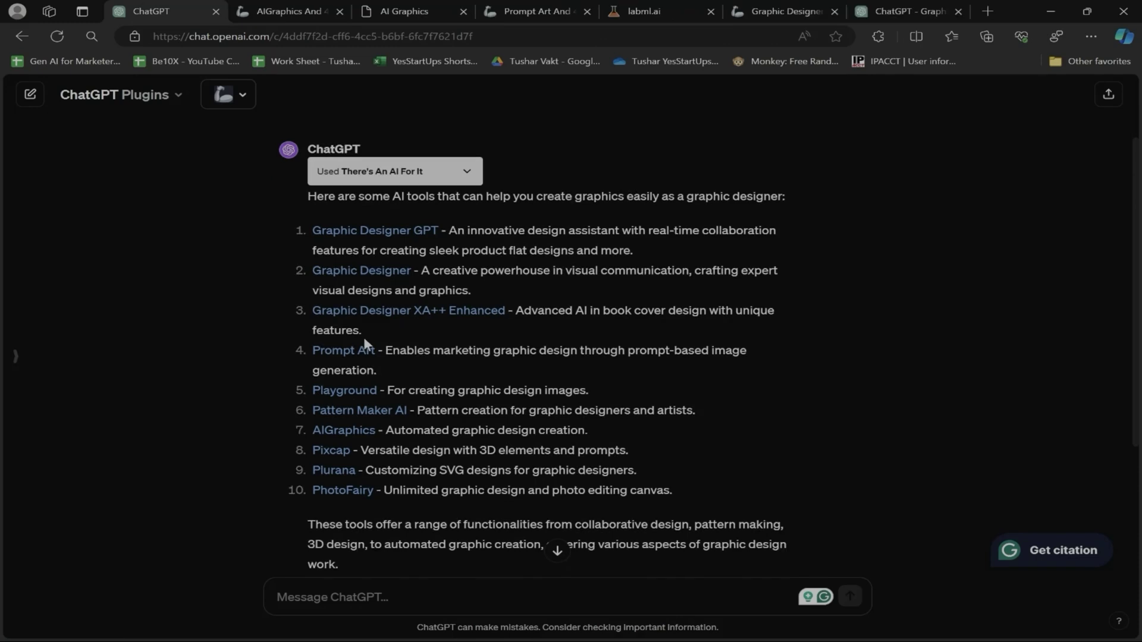
pyautogui.click(337, 316)
pyautogui.click(417, 12)
pyautogui.click(417, 12)
pyautogui.click(417, 12)
pyautogui.click(417, 12)
pyautogui.click(417, 12)
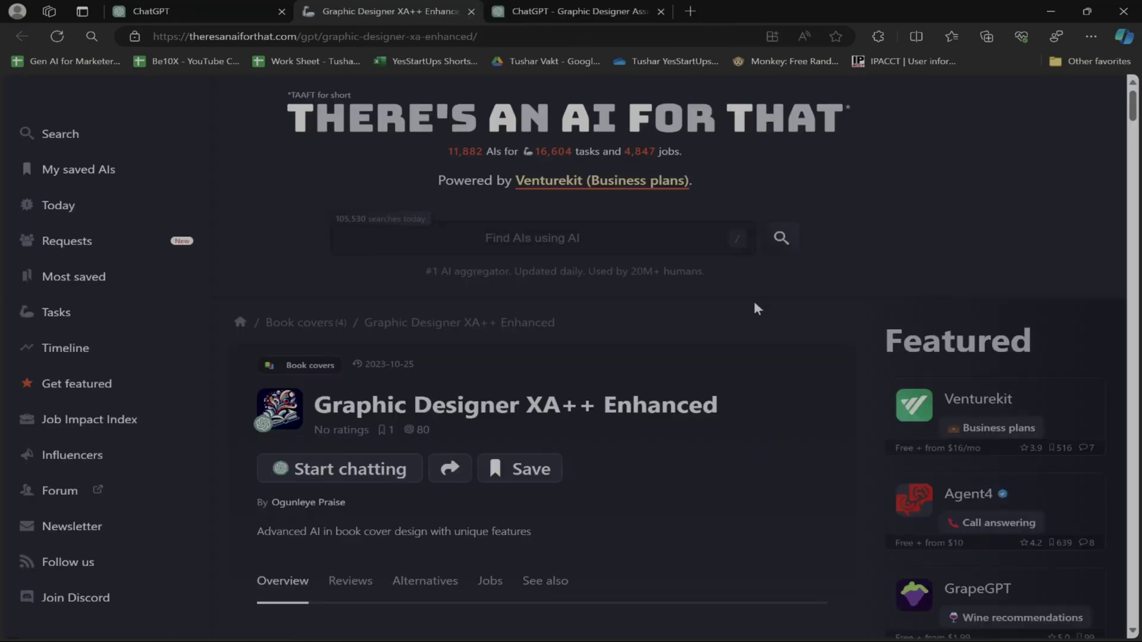
pyautogui.scroll(-2, 754, 304)
pyautogui.scroll(-3, 755, 308)
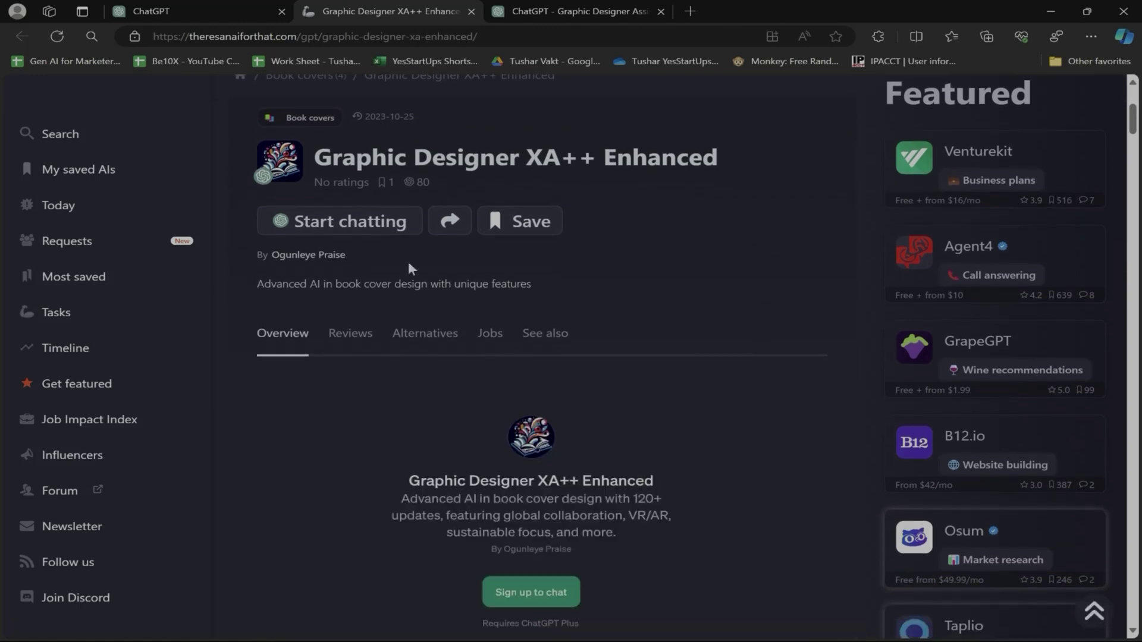
# Start a chat with Graphic Designer XA++ Enhanced and send its suggested prompt "Design a vintage style book cover."
pyautogui.scroll(-1, 648, 328)
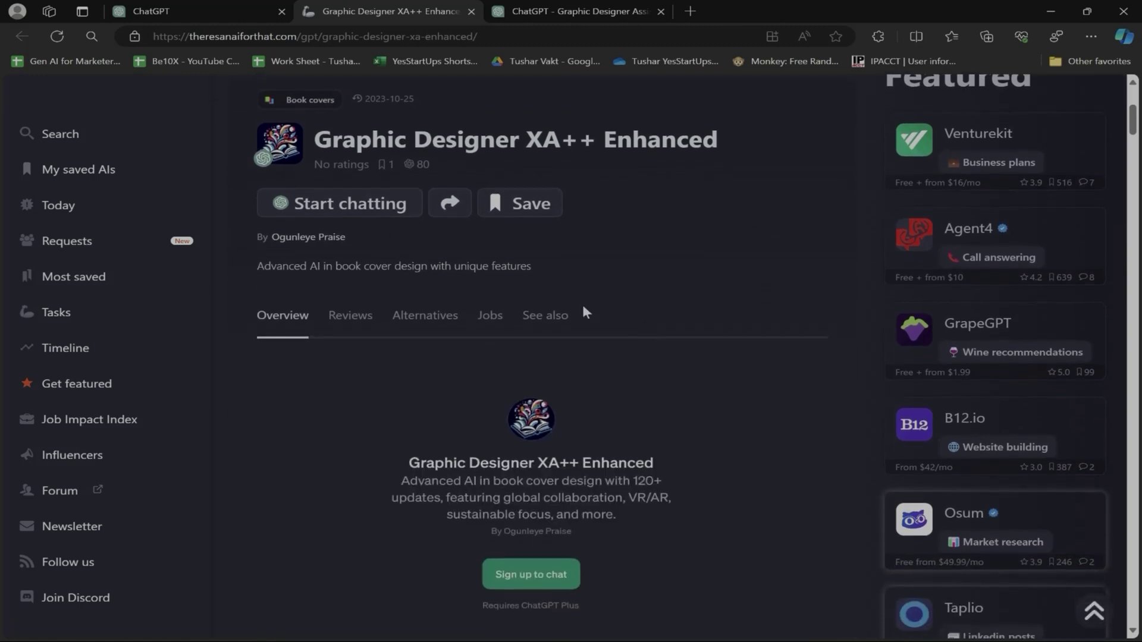
pyautogui.click(314, 205)
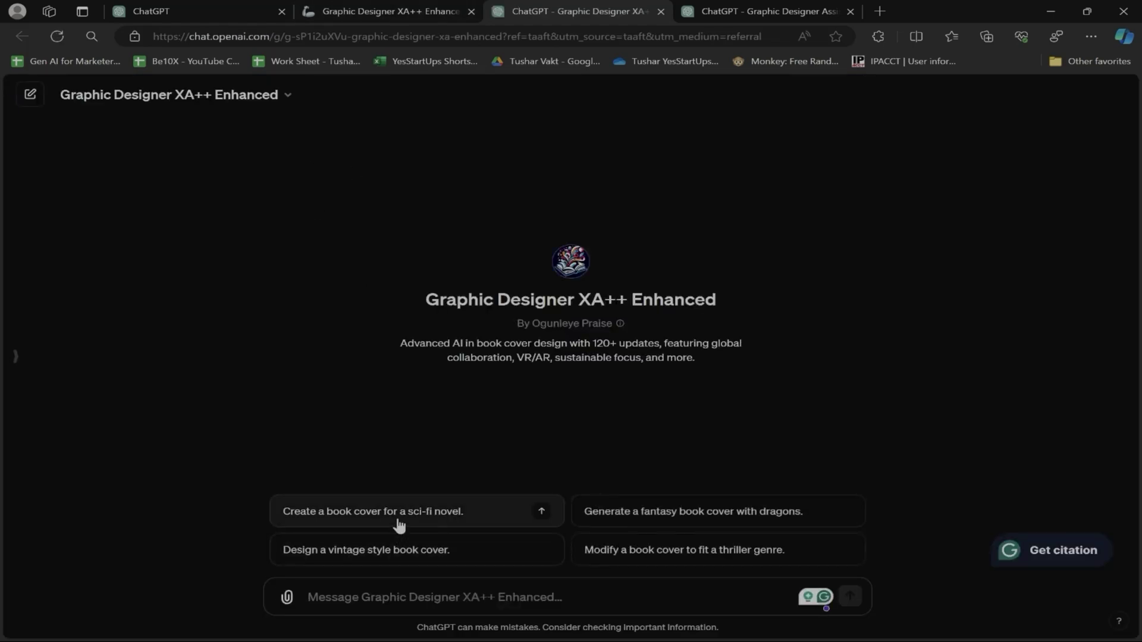
pyautogui.click(360, 569)
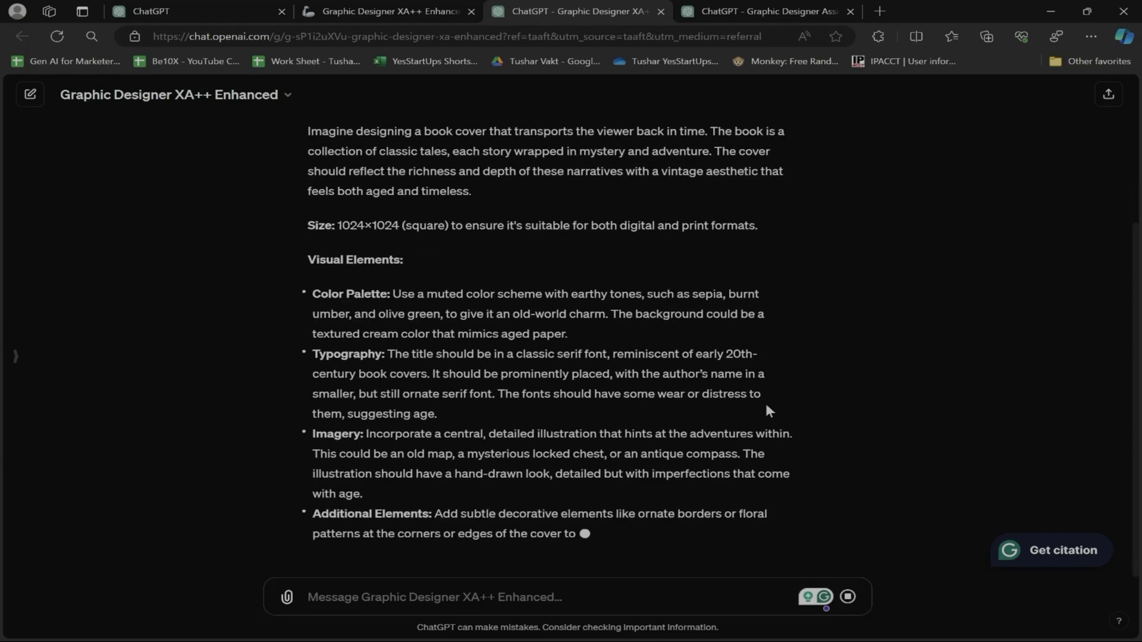
# Edit the plugin chat's request to "I want to create an Excel sheet easily. I am a data analyst and am looking for an AI tool." and resubmit it
pyautogui.click(202, 7)
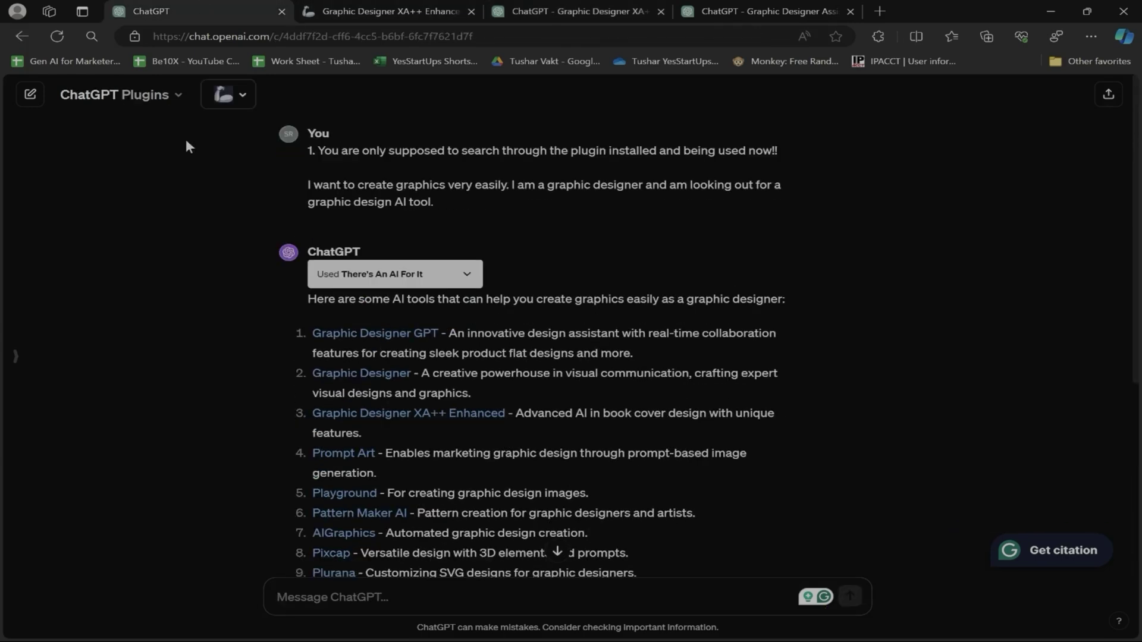
pyautogui.click(316, 224)
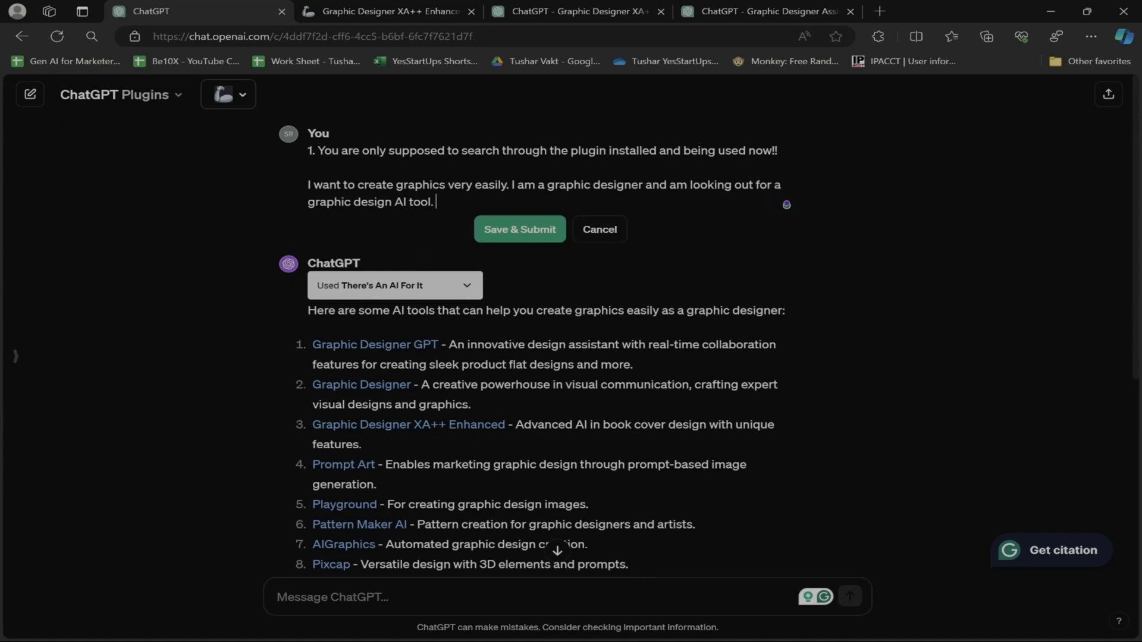
pyautogui.doubleClick(415, 184)
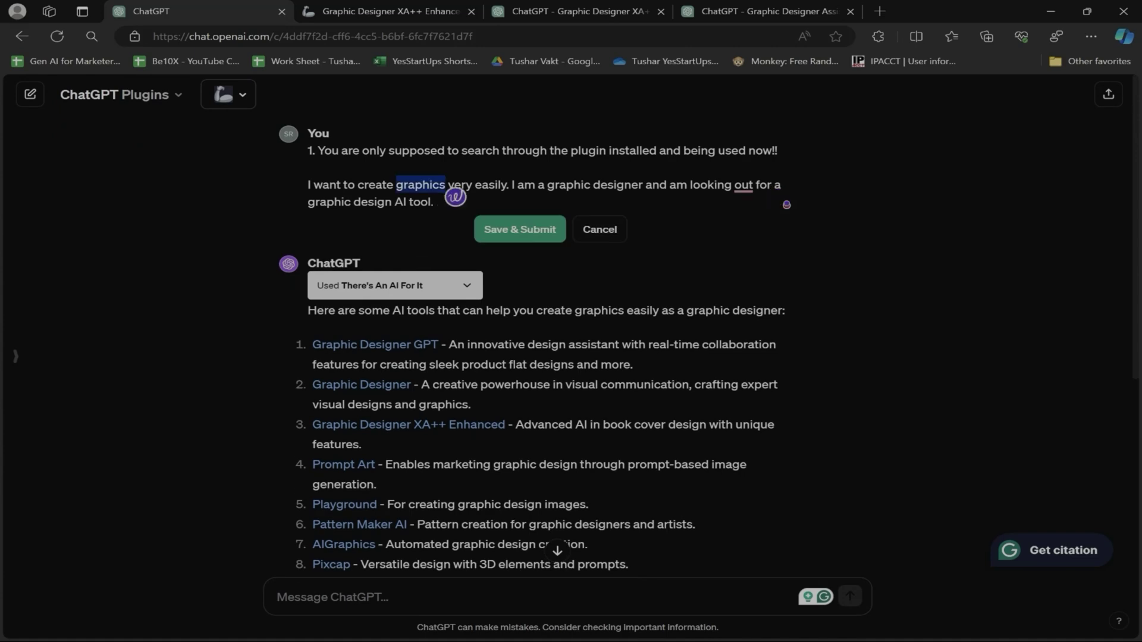
pyautogui.write('excel')
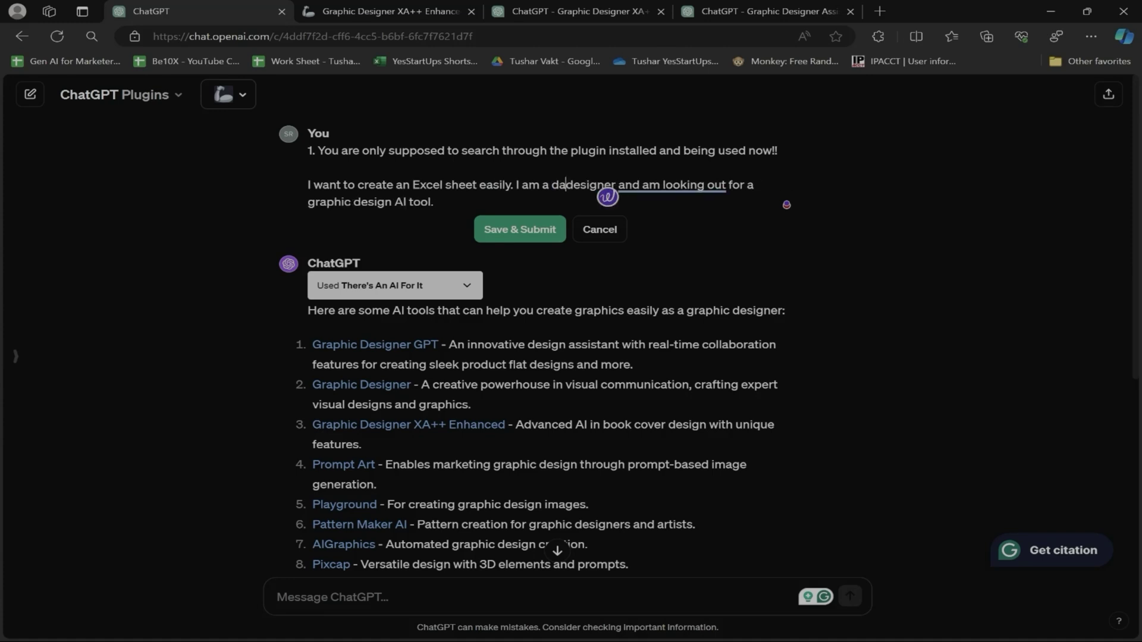
pyautogui.write('ta analyst')
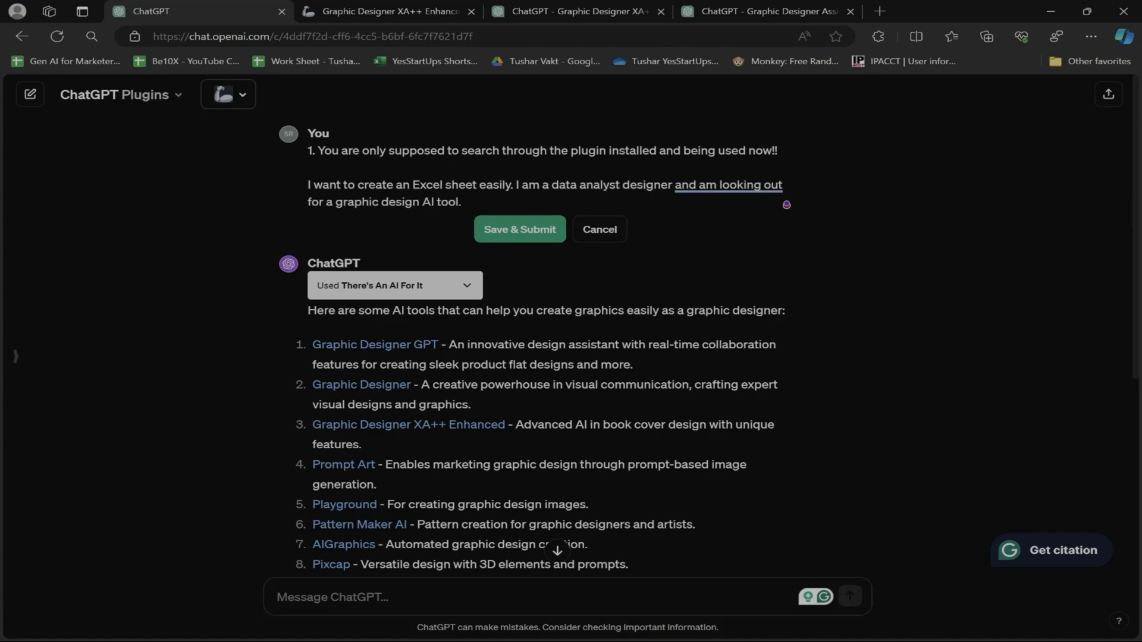
pyautogui.hotkey('ctrl', 'Delete')
pyautogui.hotkey('ctrl', 'Delete')
pyautogui.hotkey('ctrl', 'Delete')
pyautogui.write('n')
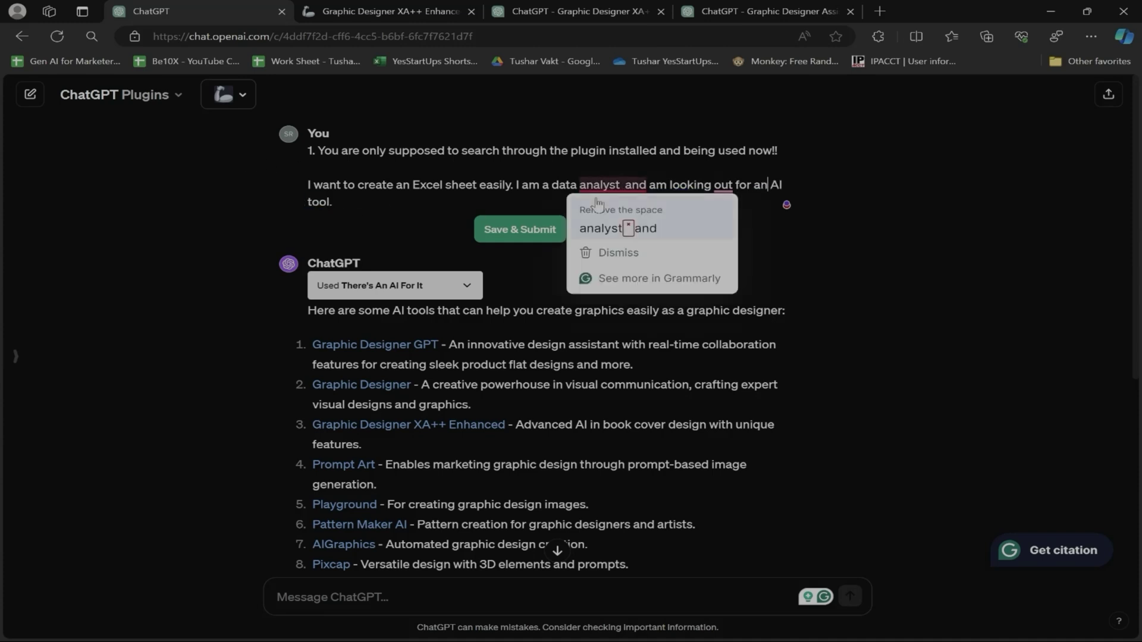
pyautogui.click(630, 230)
pyautogui.click(505, 229)
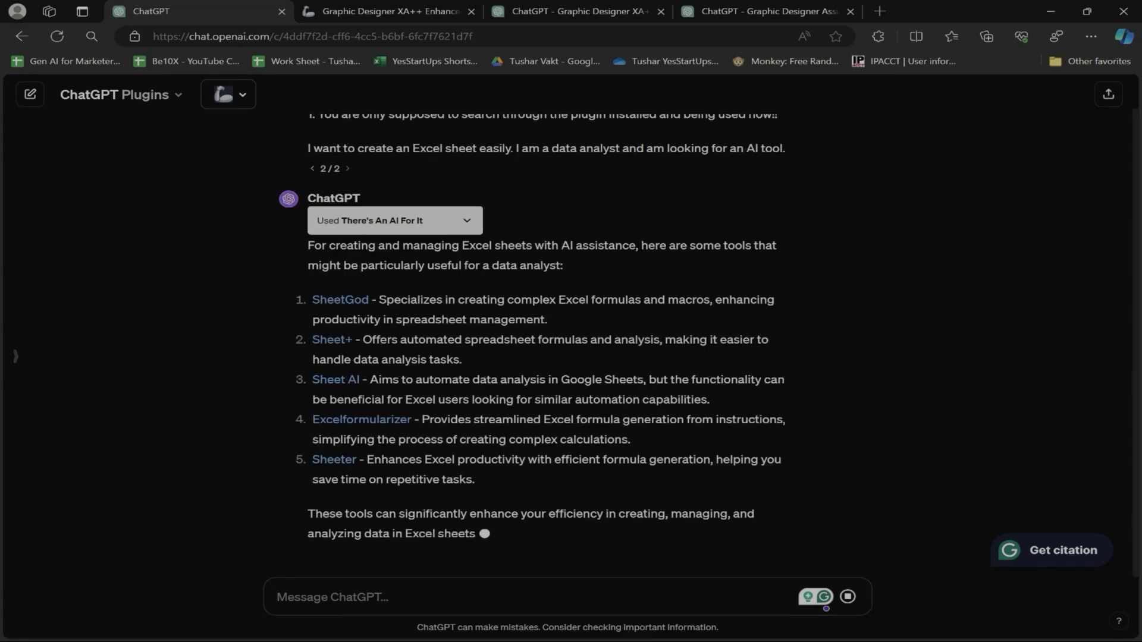
# Open SheetGod from the suggested Excel tools, visit its website from the listing, and return to the plugin chat
pyautogui.scroll(2, 357, 250)
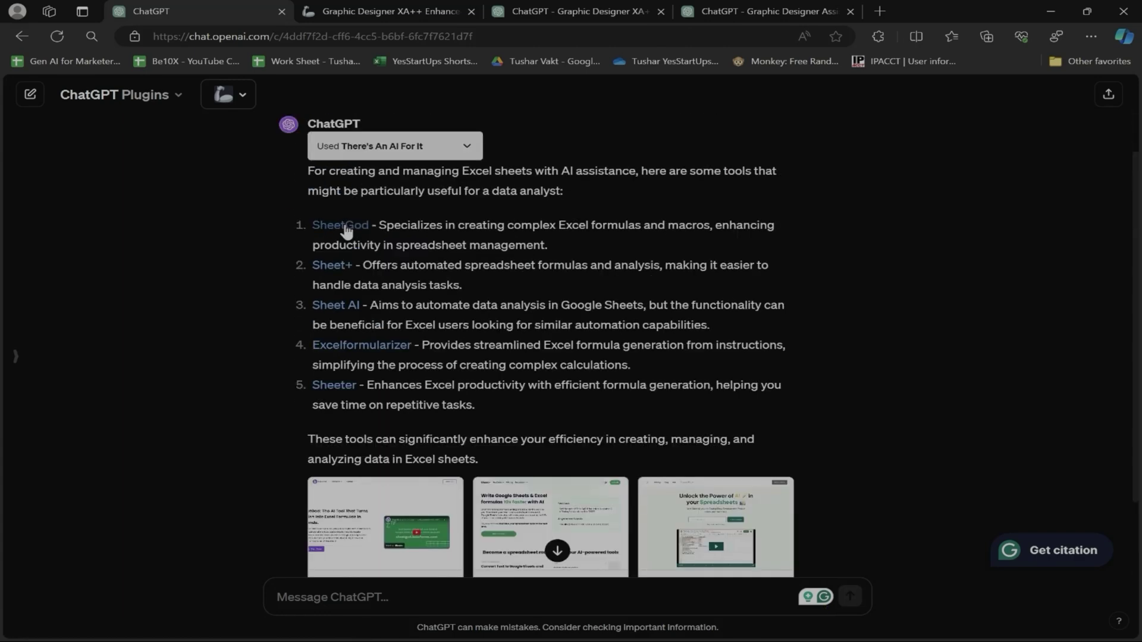
pyautogui.click(345, 225)
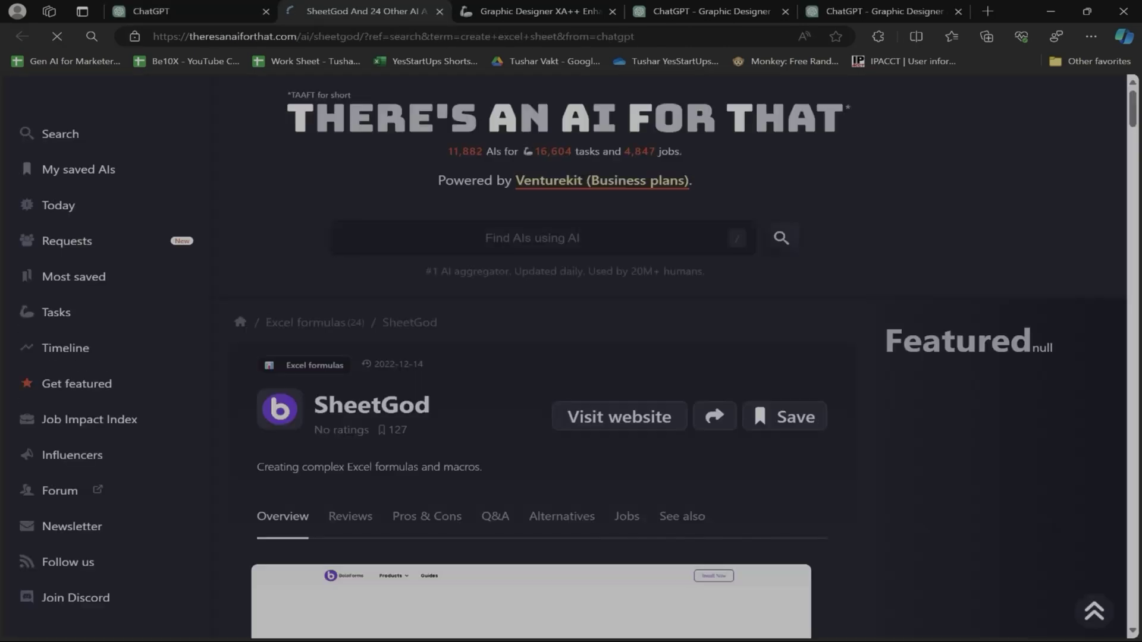
pyautogui.click(641, 419)
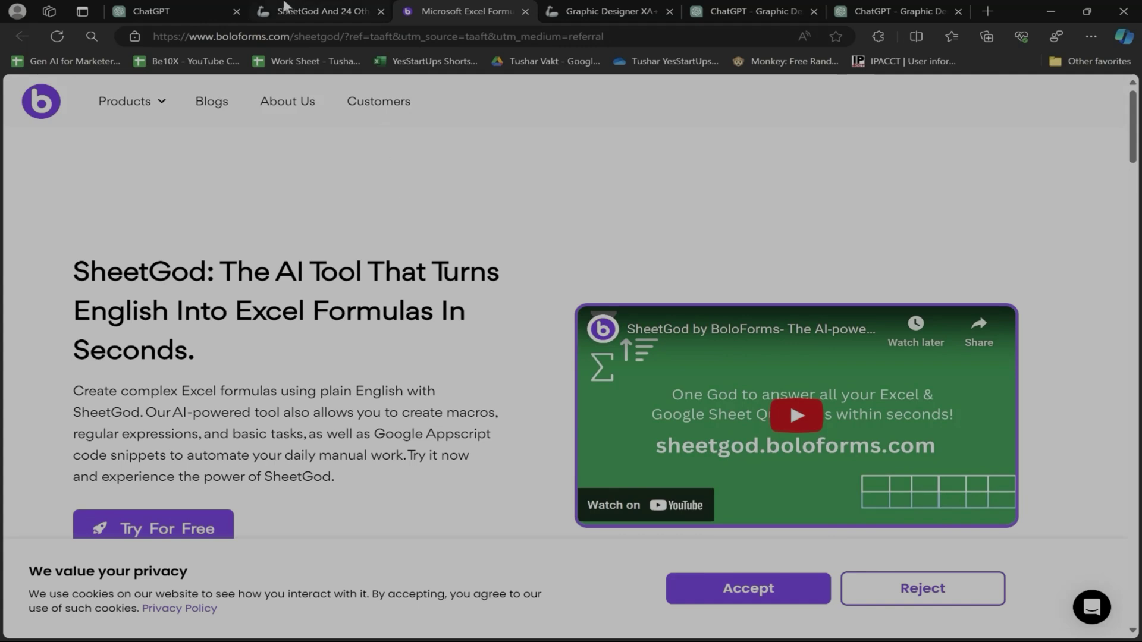
pyautogui.click(147, 7)
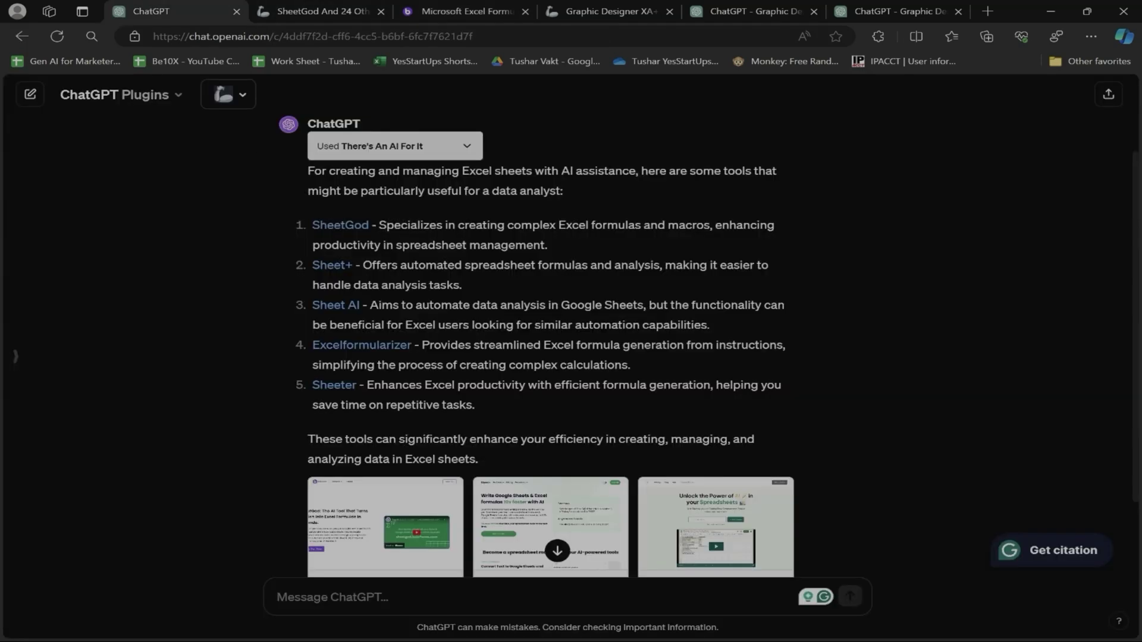
pyautogui.scroll(2, 833, 320)
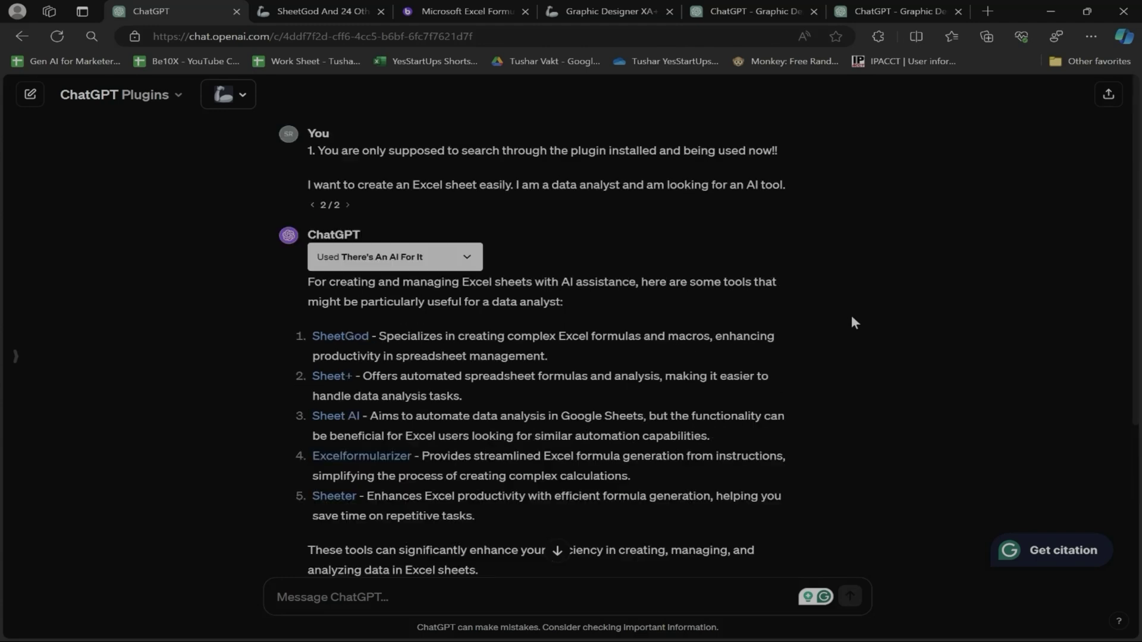